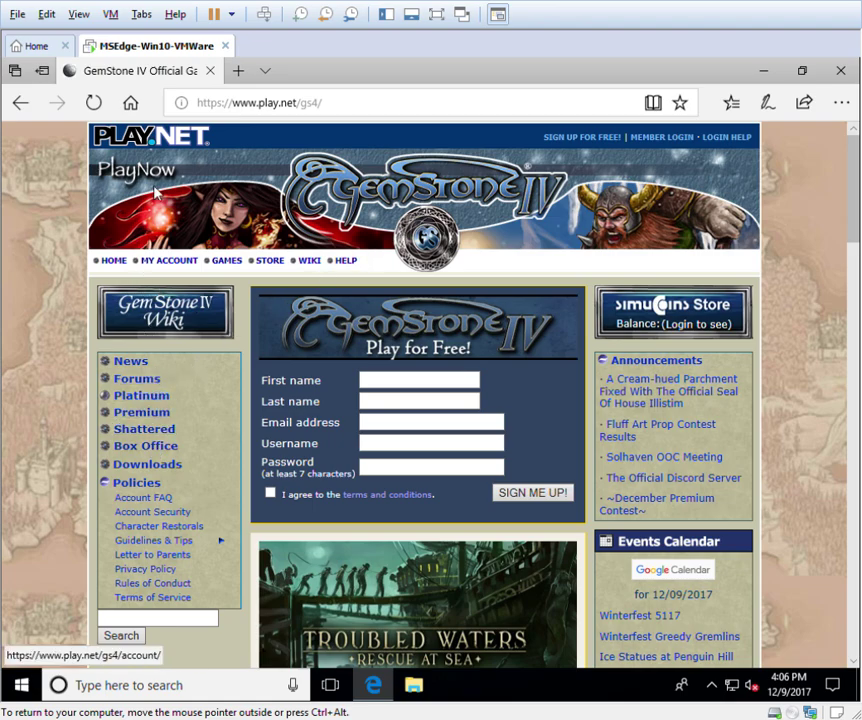
Download the Windows game launcher installer by way of GemStone IV's StormFront Client download page and run it.
{"action": "left_click", "coordinate": [152, 466]}
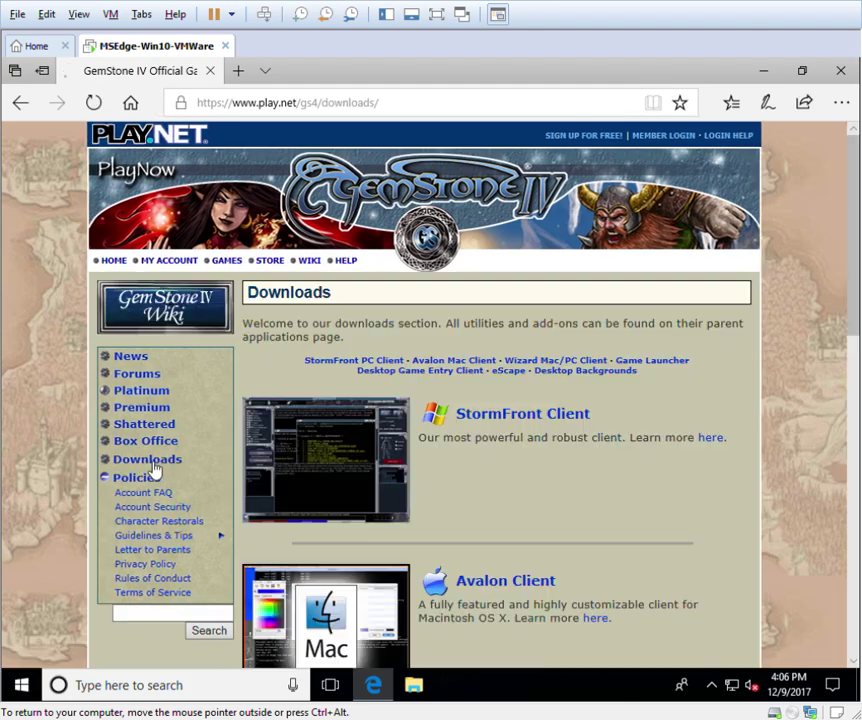
{"action": "scroll", "coordinate": [535, 506], "scroll_direction": "down", "scroll_amount": 3}
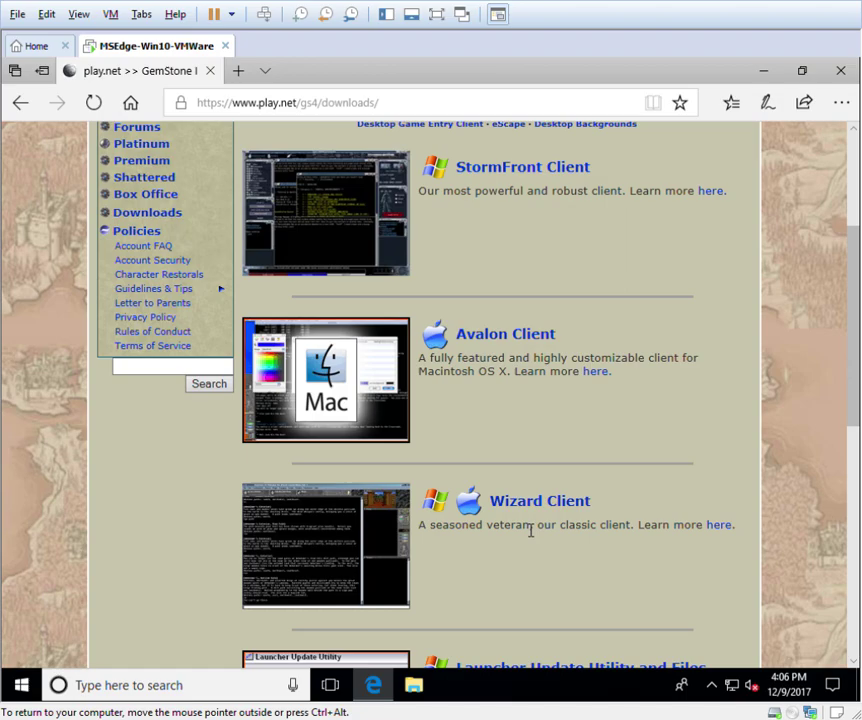
{"action": "scroll", "coordinate": [525, 516], "scroll_direction": "up", "scroll_amount": 3}
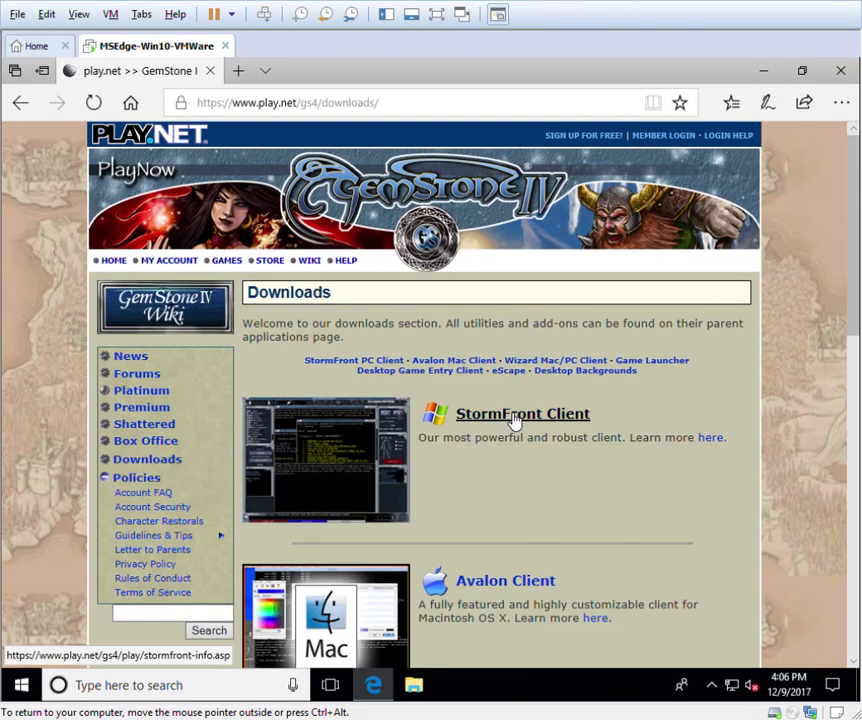
{"action": "left_click", "coordinate": [513, 415]}
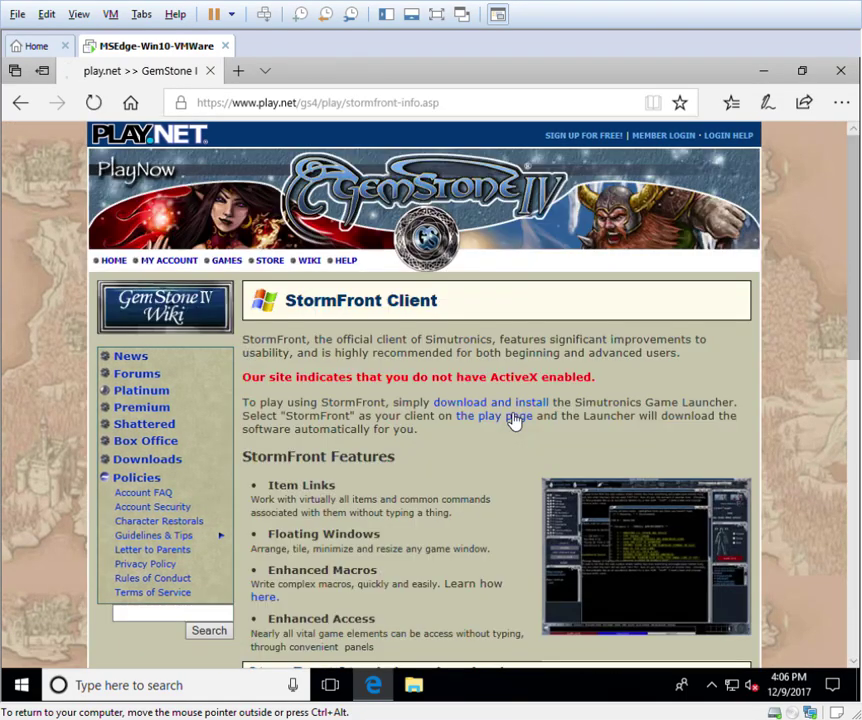
{"action": "left_click", "coordinate": [451, 405]}
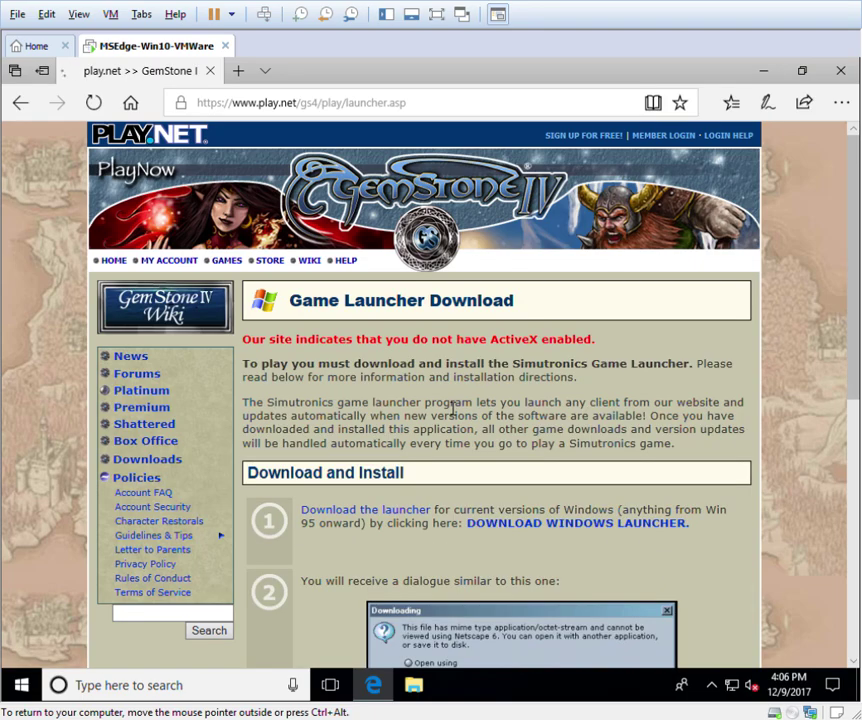
{"action": "left_click", "coordinate": [521, 530]}
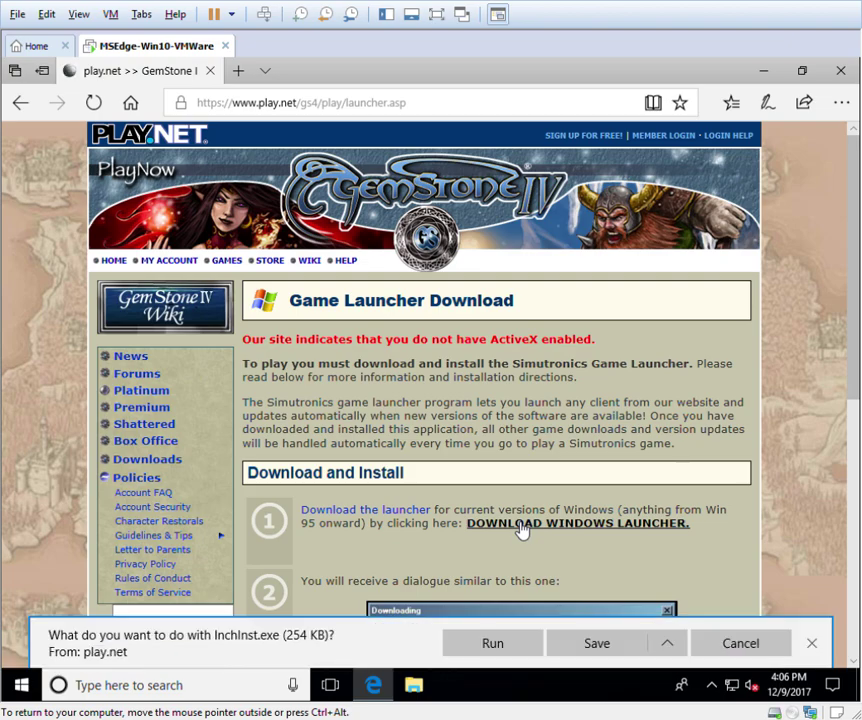
{"action": "left_click", "coordinate": [497, 650]}
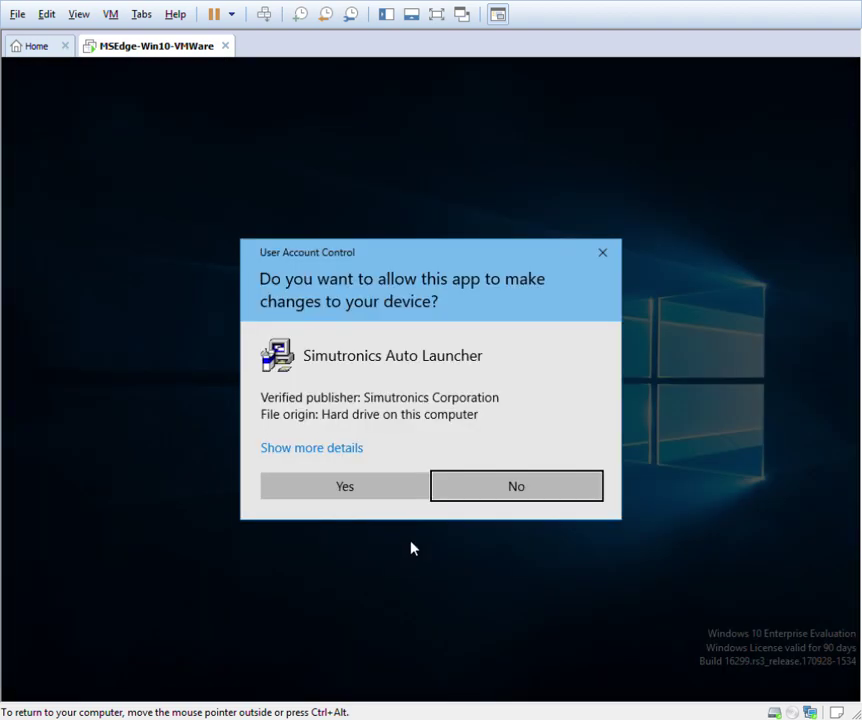
Allow the Simutronics Auto Launcher to make changes and install Simutronics Launcher V1.21 in C:\Program Files (x86)\SIMU.
{"action": "left_click", "coordinate": [367, 489]}
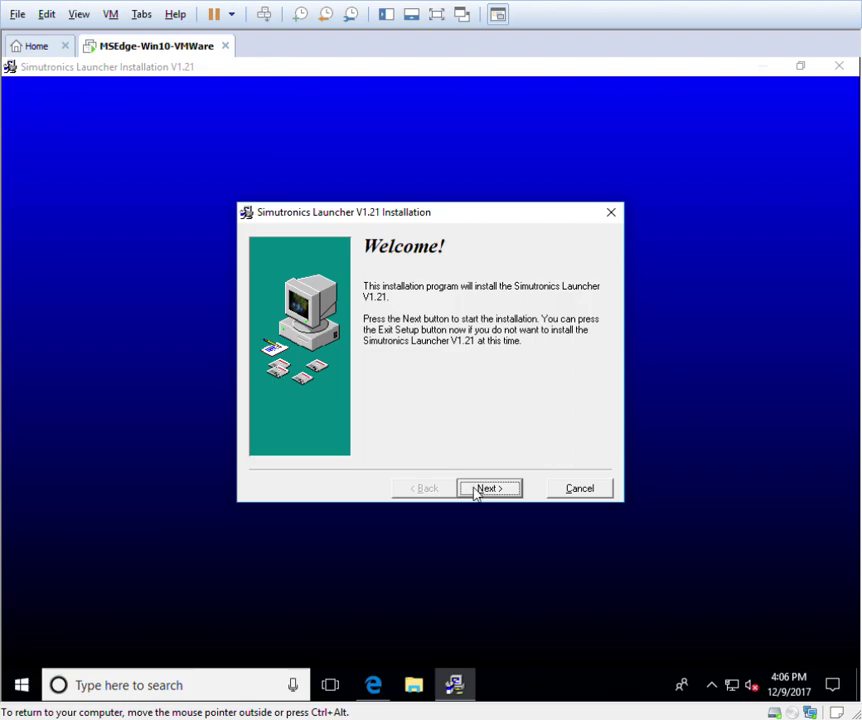
{"action": "left_click", "coordinate": [477, 490]}
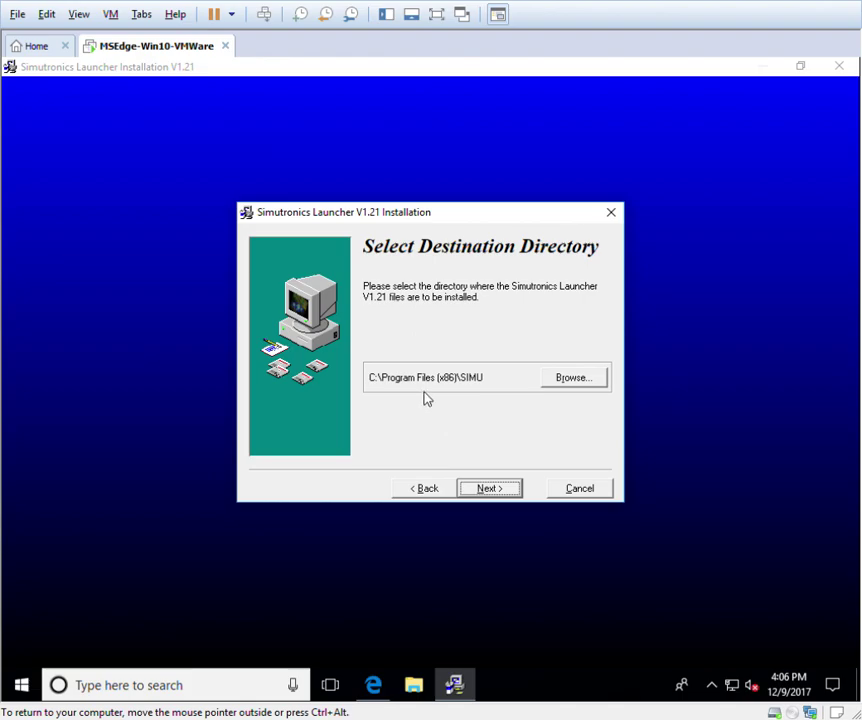
{"action": "left_click", "coordinate": [486, 490]}
{"action": "left_click", "coordinate": [484, 489]}
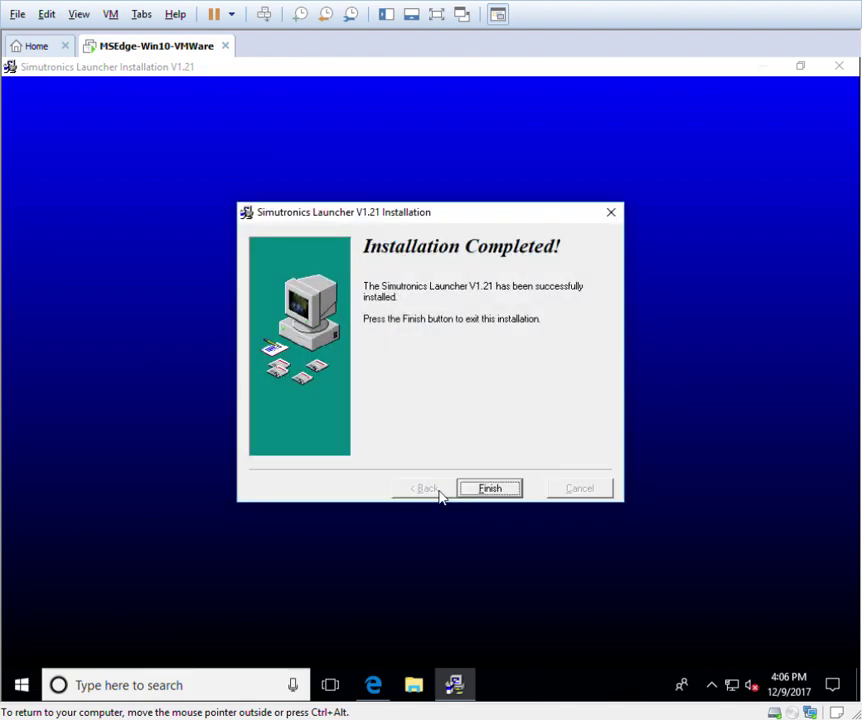
{"action": "left_click", "coordinate": [489, 488]}
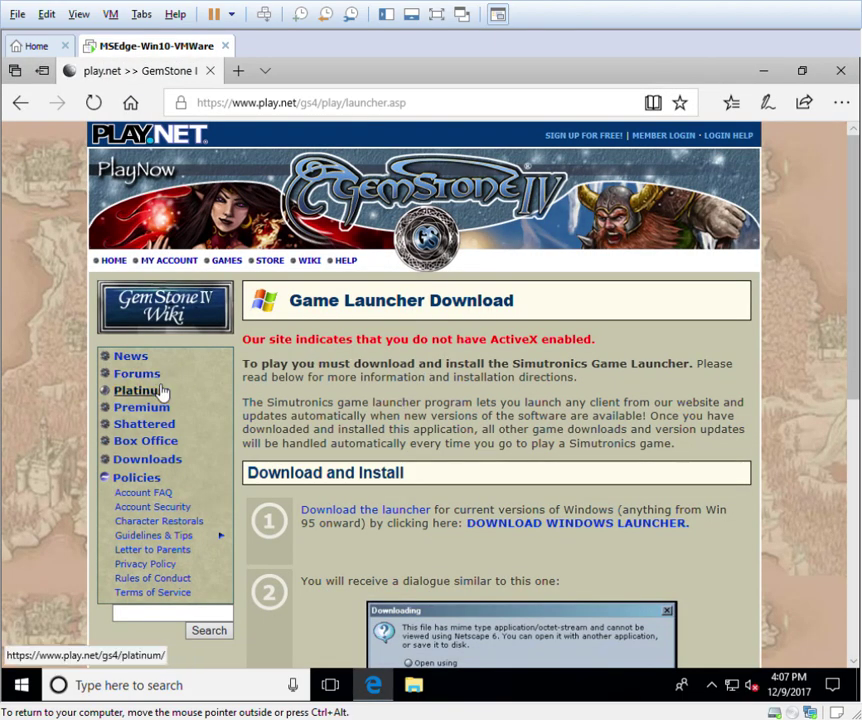
Return to the GemStone IV home page through the Play.net games overview and open its member login.
{"action": "left_click", "coordinate": [160, 134]}
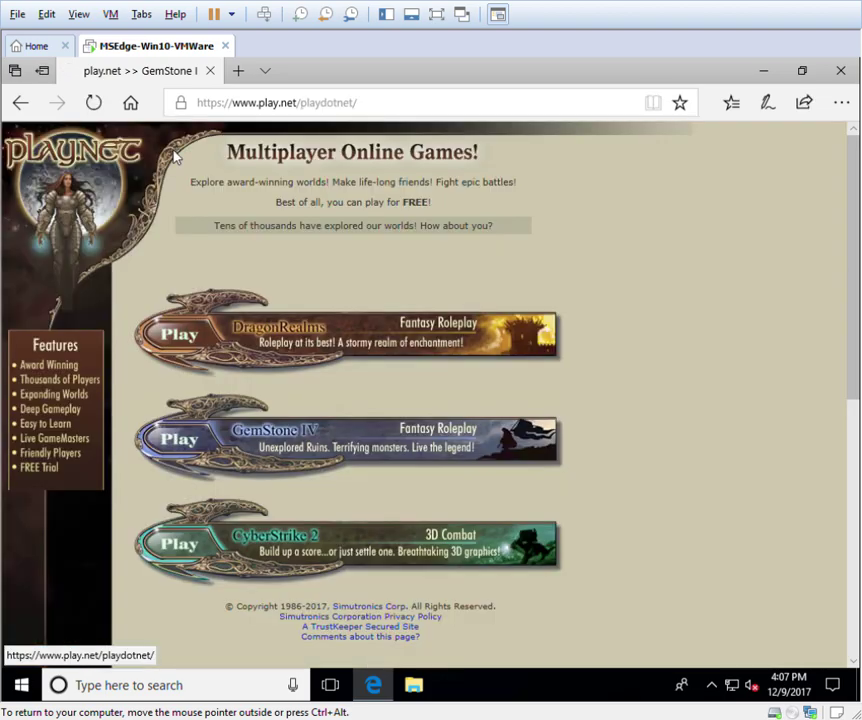
{"action": "left_click", "coordinate": [312, 452]}
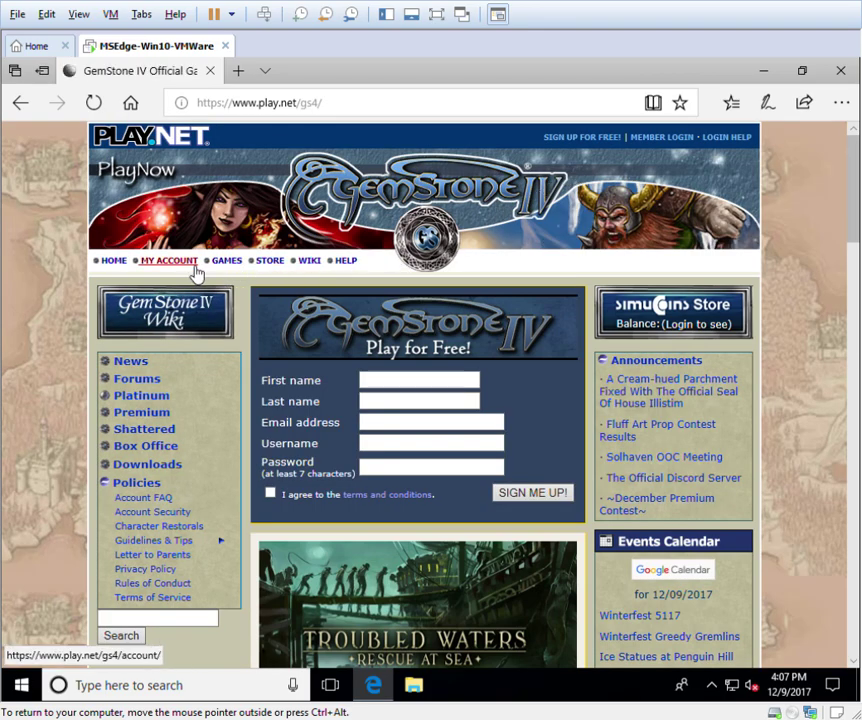
{"action": "left_click", "coordinate": [662, 137]}
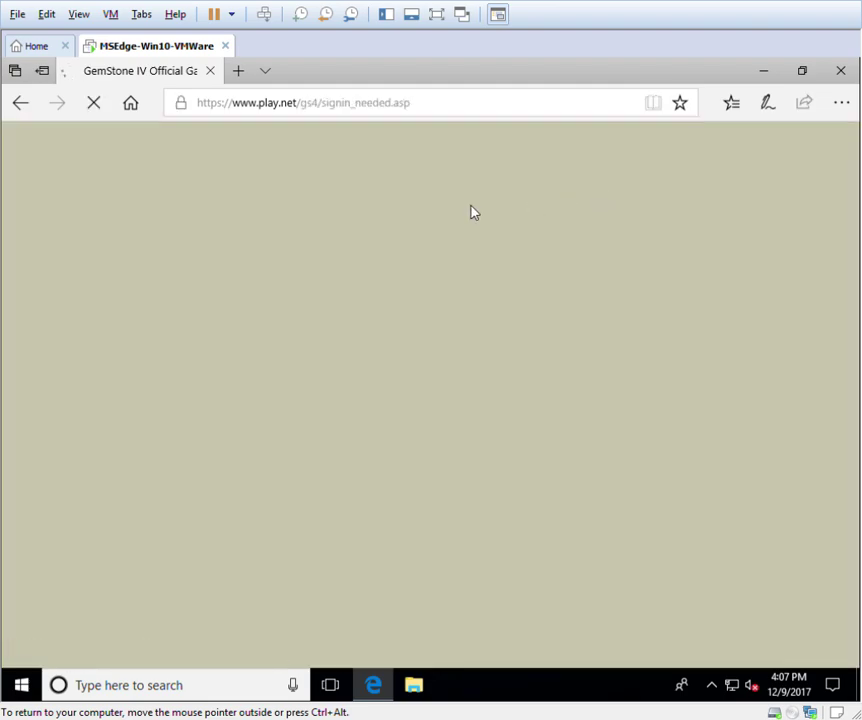
Sign in with the account name and account password, and decline to save the password in the browser.
{"action": "type", "text": "vid"}
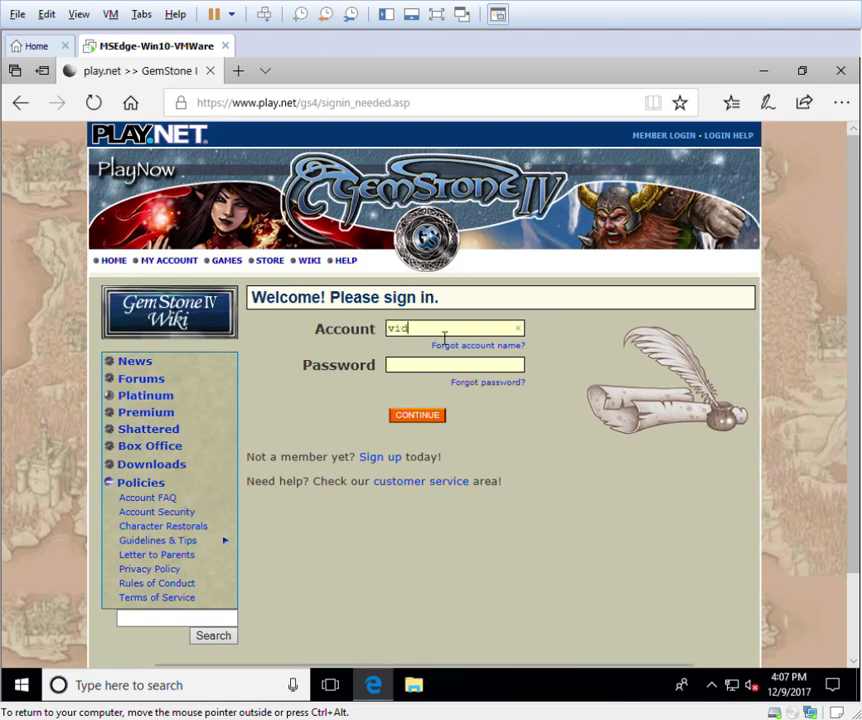
{"action": "type", "text": "eotester"}
{"action": "key", "text": "Tab"}
{"action": "type", "text": "***********"}
{"action": "key", "text": "Return"}
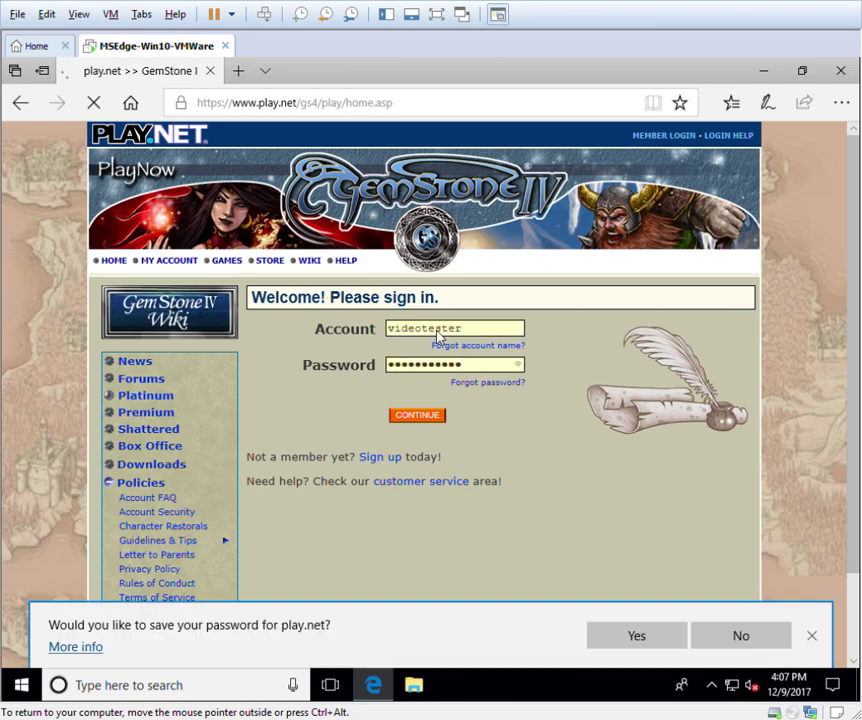
{"action": "left_click", "coordinate": [716, 638]}
Start GemStone IV with StormFront as the connection method, opening the downloaded Midro.sal file and allowing the setup to run.
{"action": "left_click", "coordinate": [343, 473]}
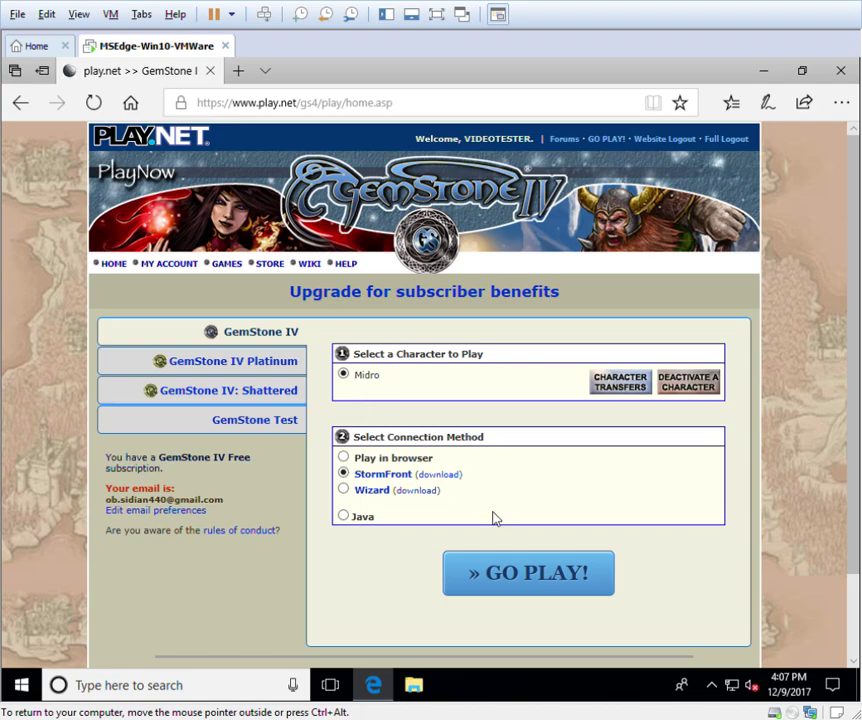
{"action": "left_click", "coordinate": [500, 573]}
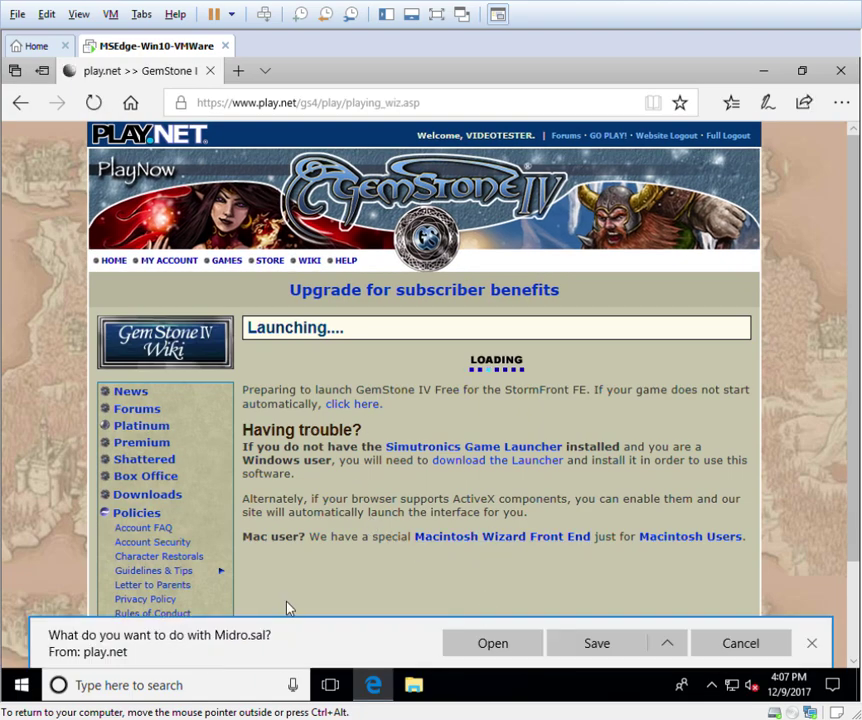
{"action": "left_click", "coordinate": [477, 648]}
{"action": "left_click", "coordinate": [380, 497]}
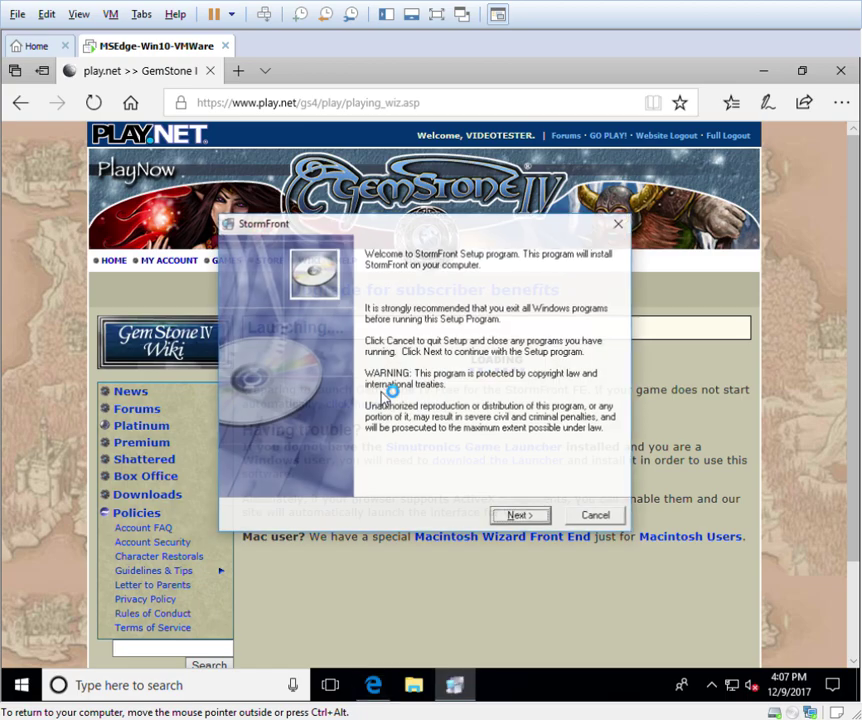
Accept the license and install StormFront in C:\Program Files (x86)\Simu\STORM without restarting the computer, closing the game client that opens.
{"action": "left_click", "coordinate": [503, 518]}
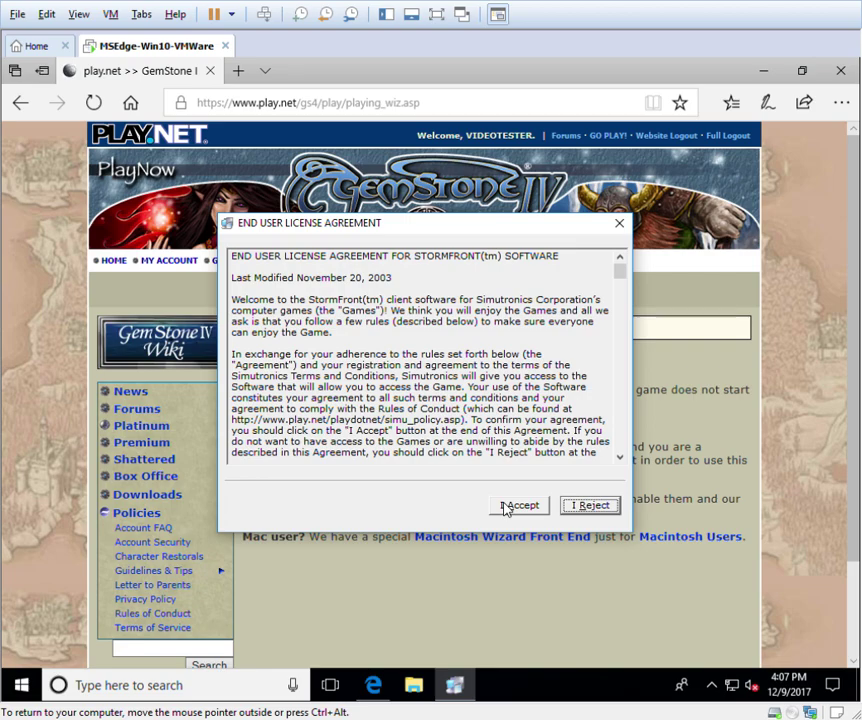
{"action": "left_click", "coordinate": [505, 507]}
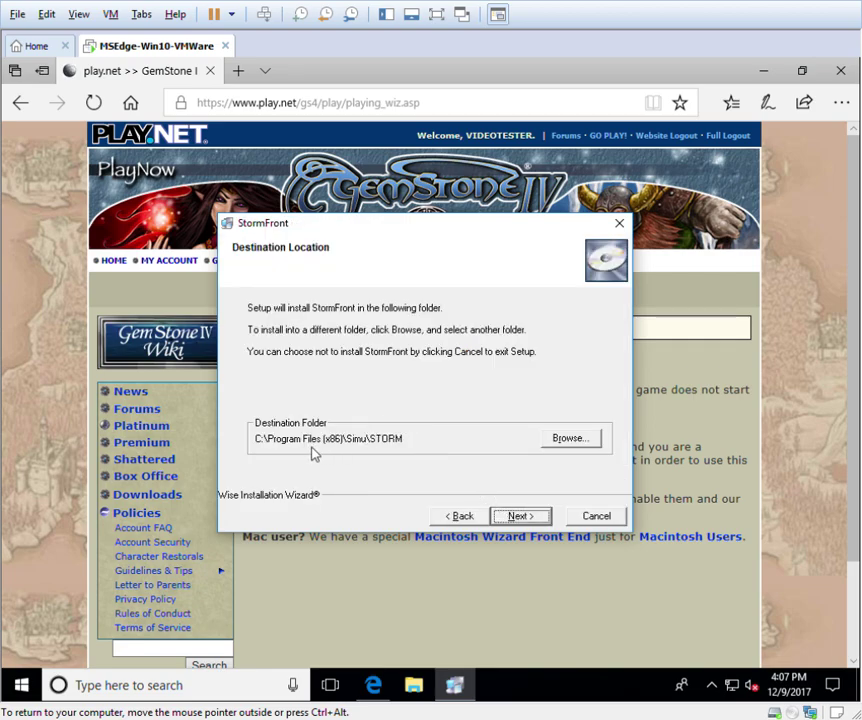
{"action": "left_click", "coordinate": [518, 515]}
{"action": "left_click", "coordinate": [518, 515]}
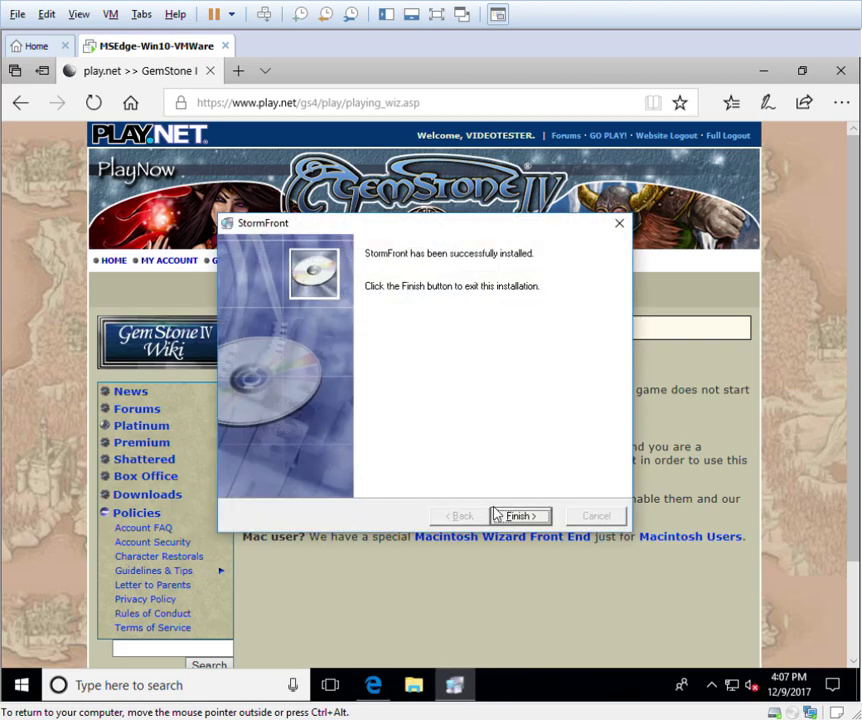
{"action": "left_click", "coordinate": [506, 513]}
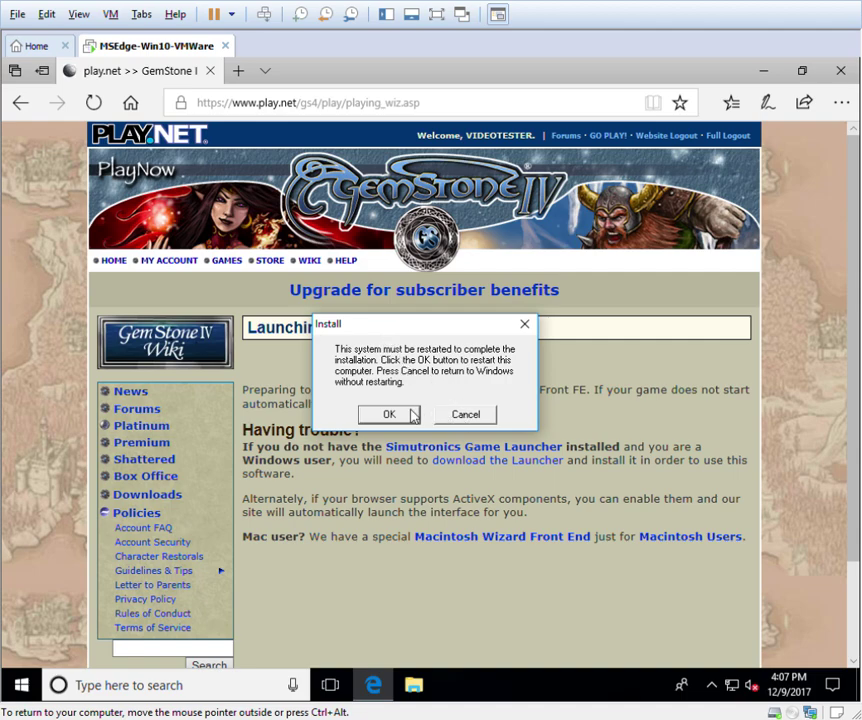
{"action": "left_click", "coordinate": [466, 419]}
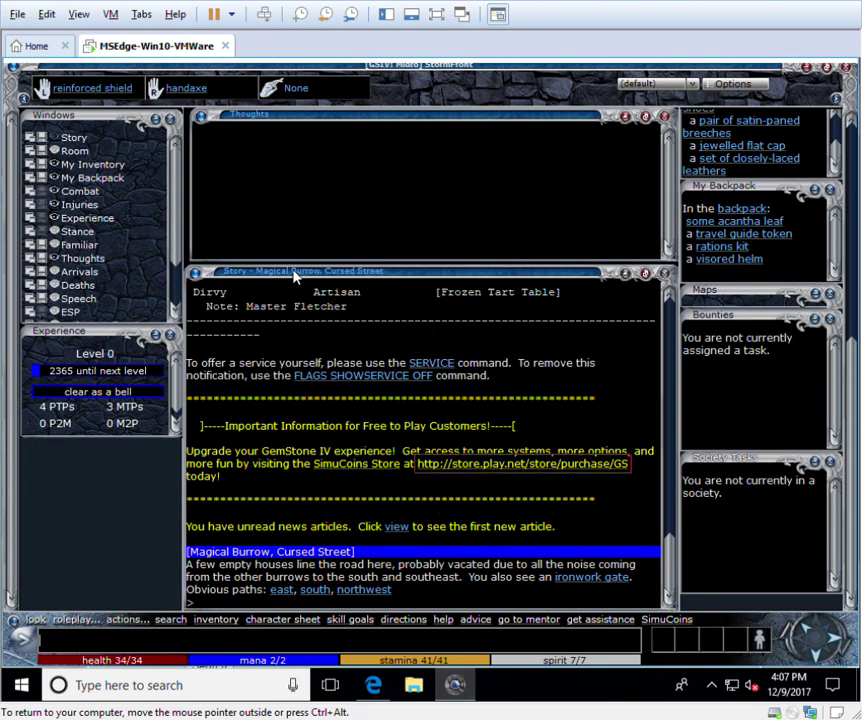
{"action": "left_click", "coordinate": [846, 69]}
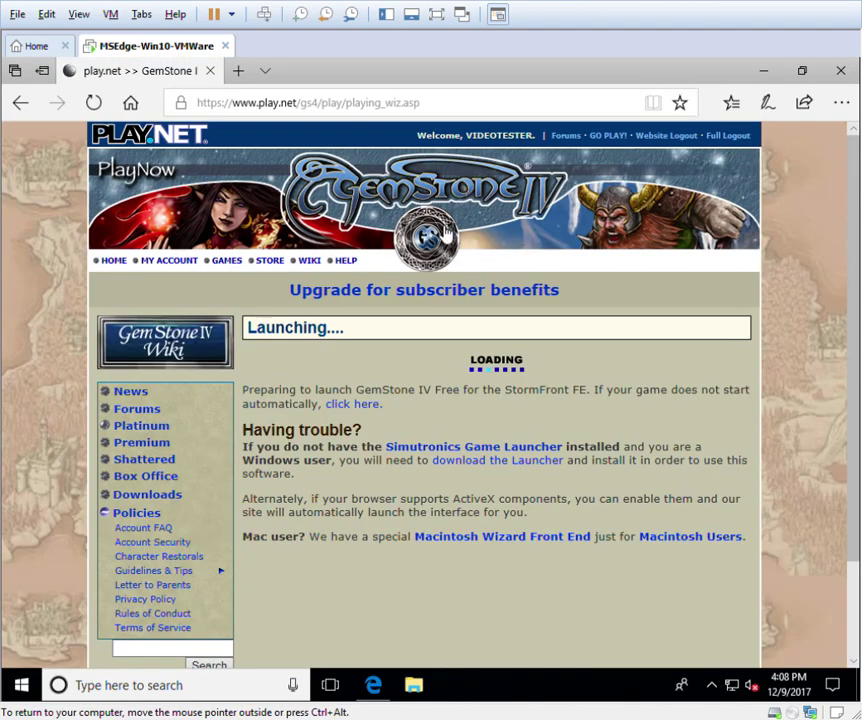
Open lichproject.org and look through the description of what Lich and its scripts do.
{"action": "left_click", "coordinate": [291, 108]}
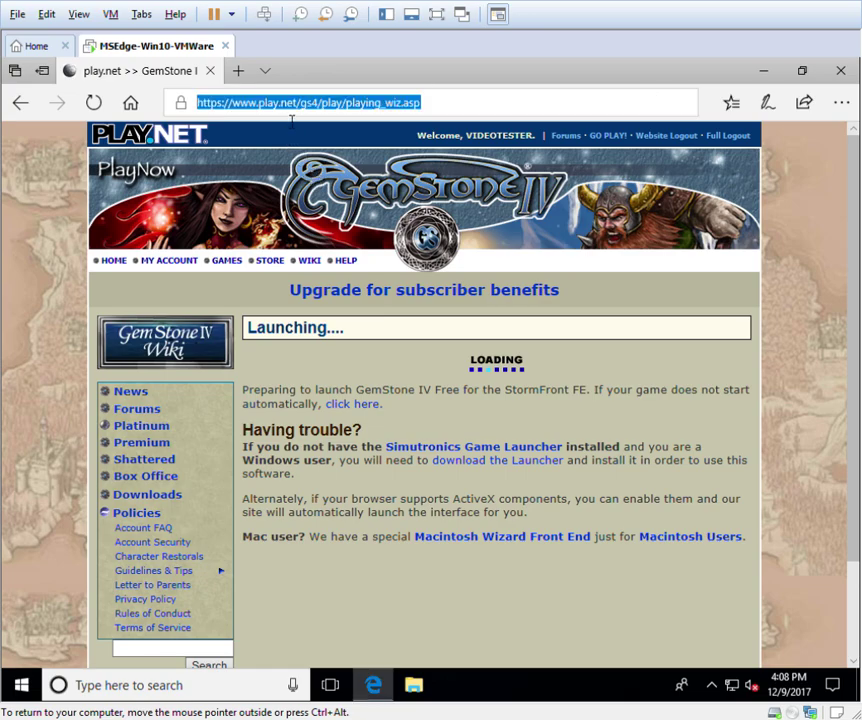
{"action": "type", "text": "lichproje"}
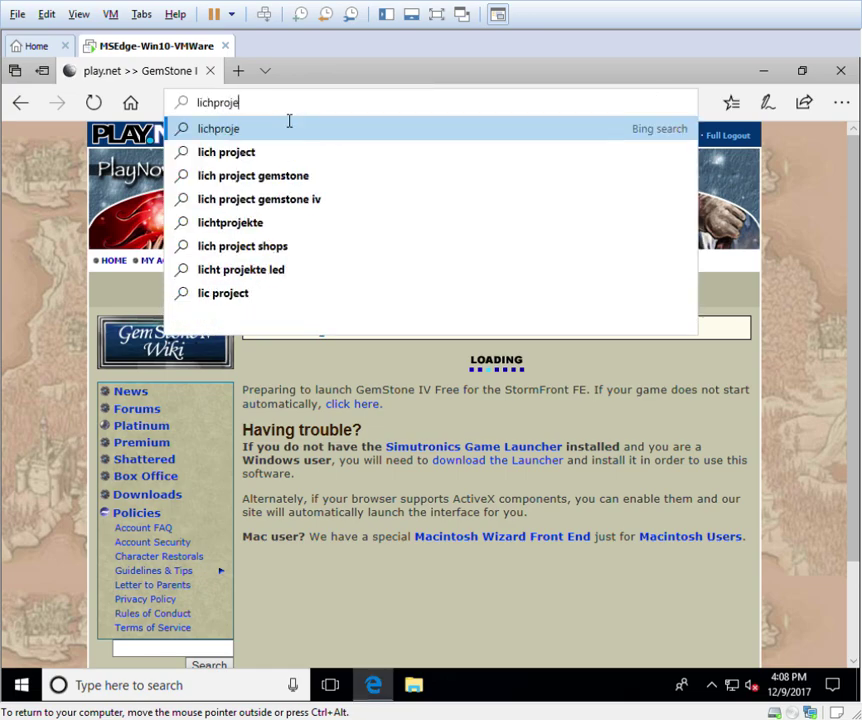
{"action": "type", "text": "ct.org"}
{"action": "key", "text": "Return"}
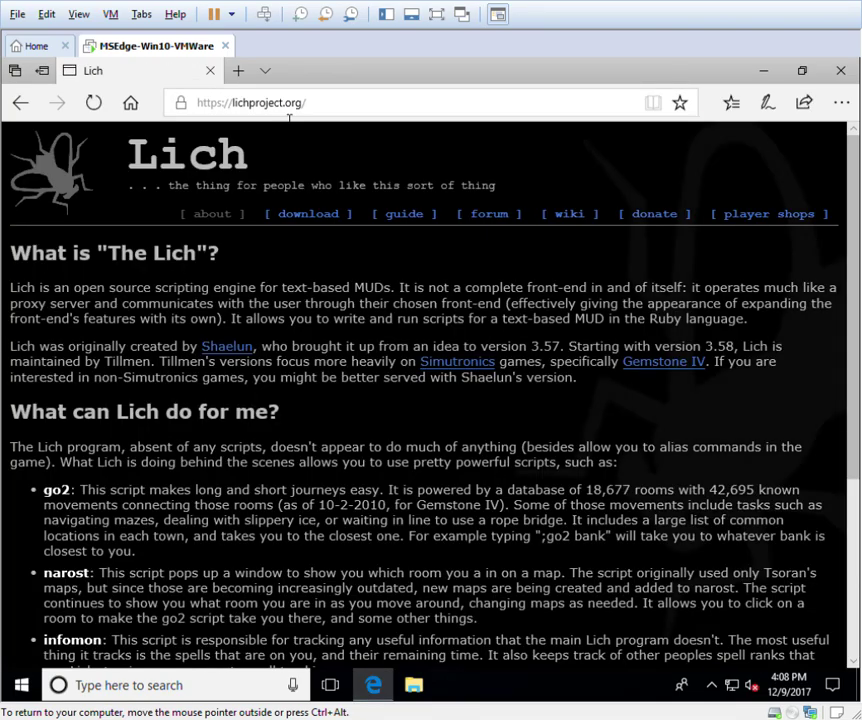
{"action": "scroll", "coordinate": [269, 480], "scroll_direction": "down", "scroll_amount": 3}
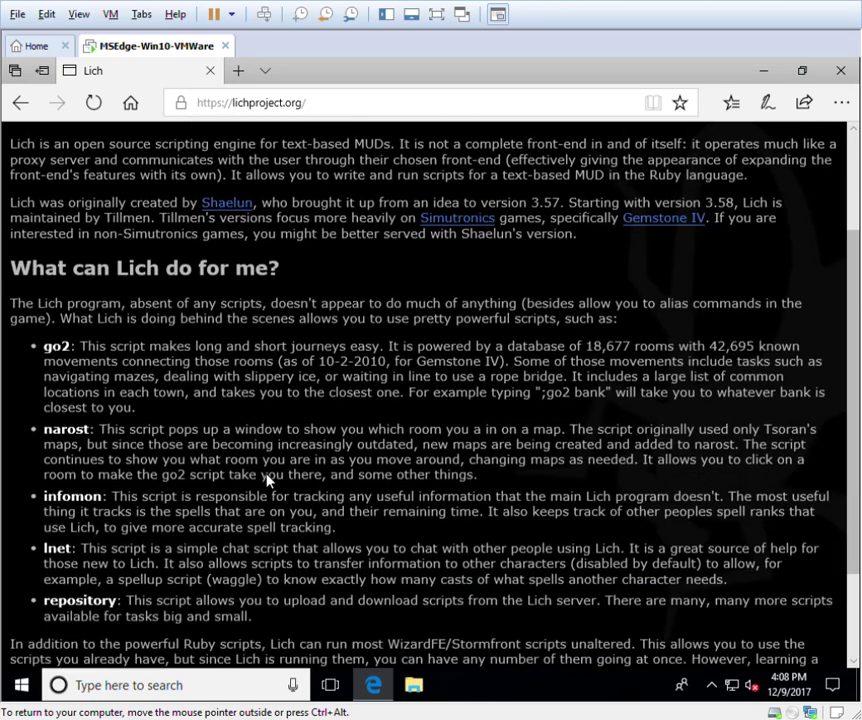
{"action": "scroll", "coordinate": [268, 481], "scroll_direction": "up", "scroll_amount": 3}
Open rubyinstaller.org in a new browser tab, keeping the Lich page open.
{"action": "left_click", "coordinate": [239, 71]}
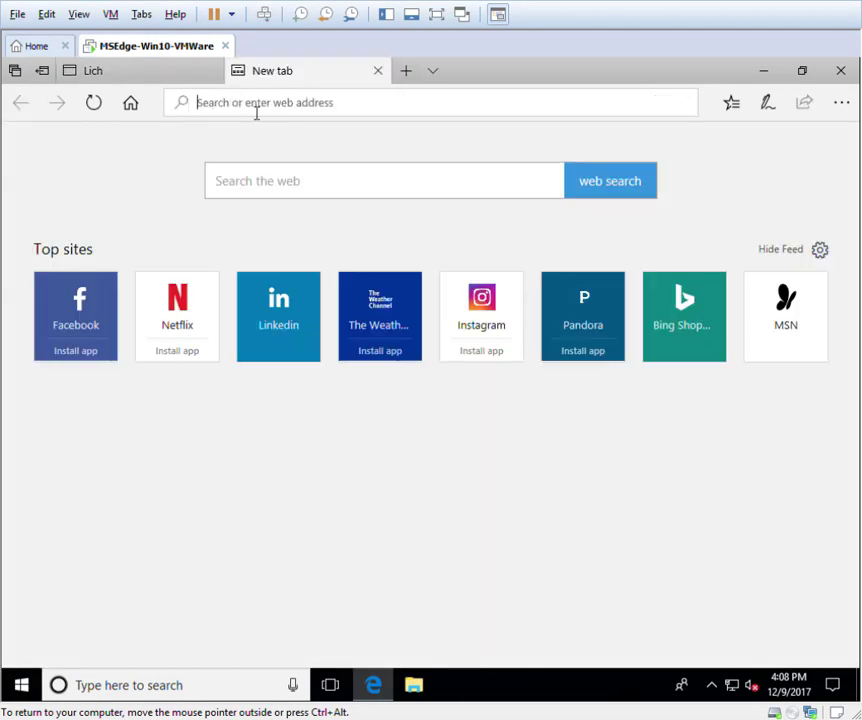
{"action": "type", "text": "rubyinstal"}
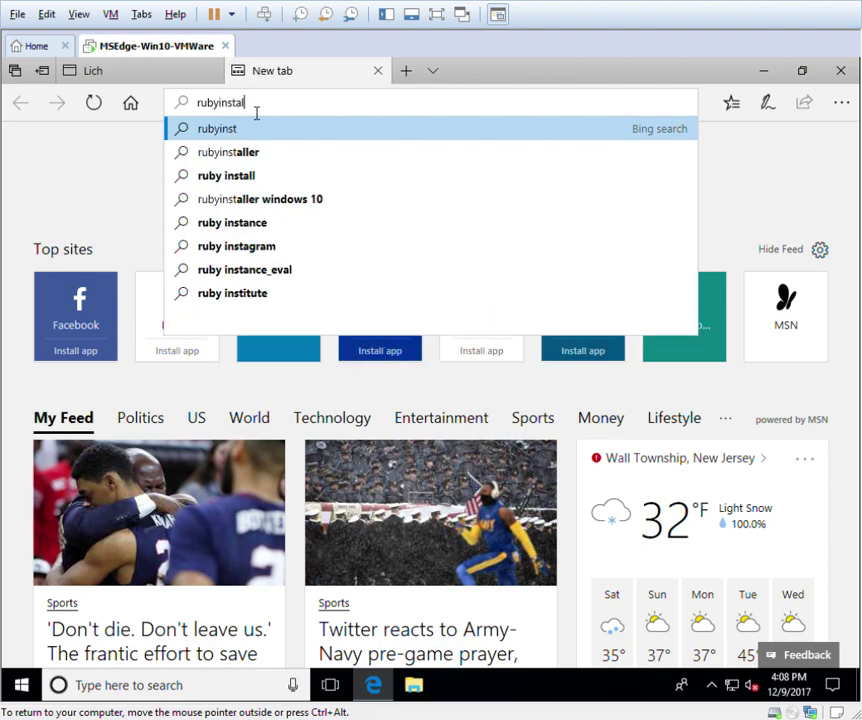
{"action": "type", "text": "ler.ore"}
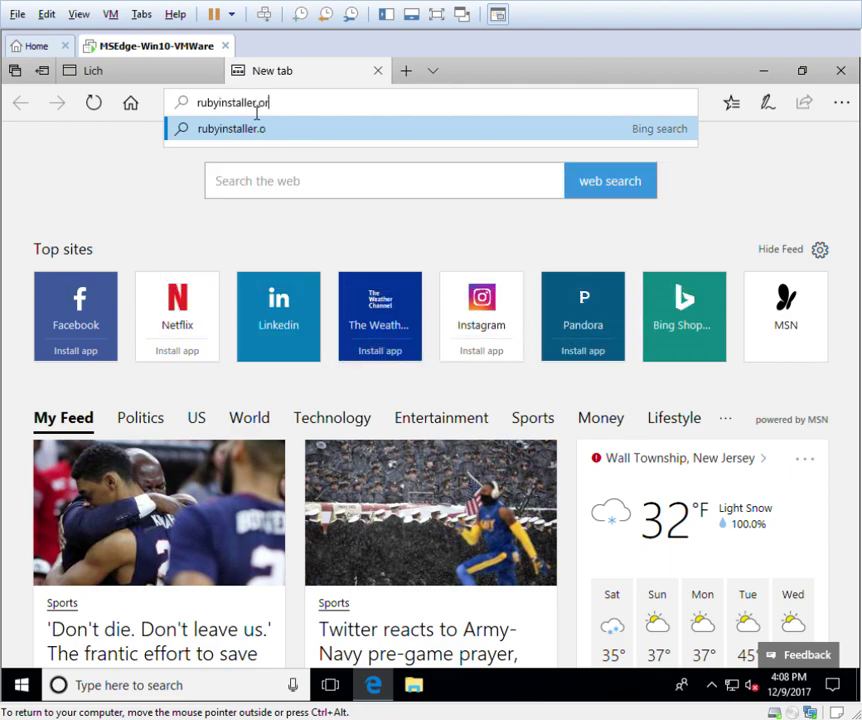
{"action": "key", "text": "BackSpace"}
{"action": "type", "text": "g"}
{"action": "key", "text": "Return"}
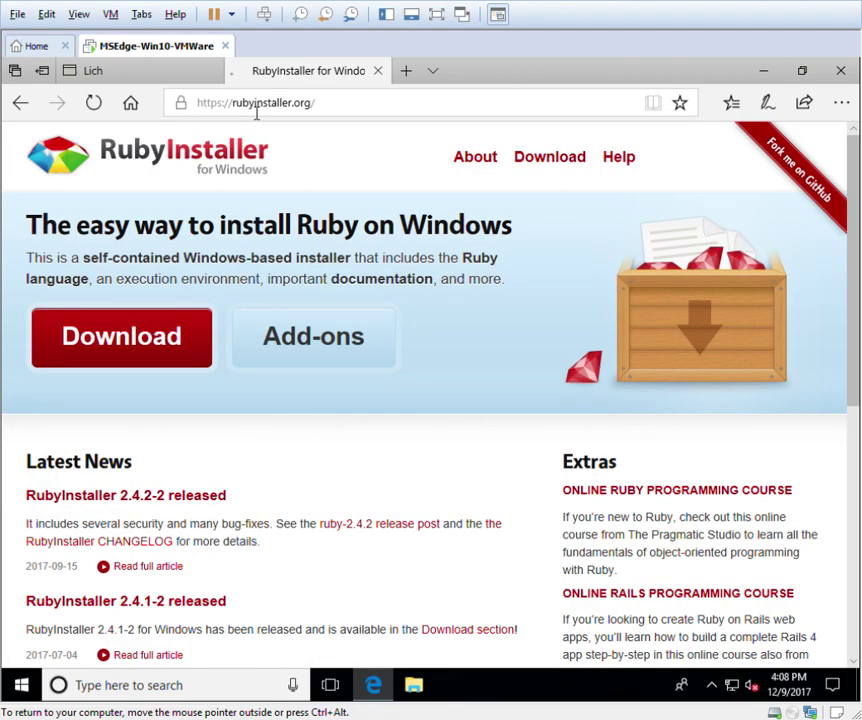
From the RubyInstaller downloads page, download and run the 32-bit Ruby 2.0.0-p648 installer.
{"action": "left_click", "coordinate": [168, 348]}
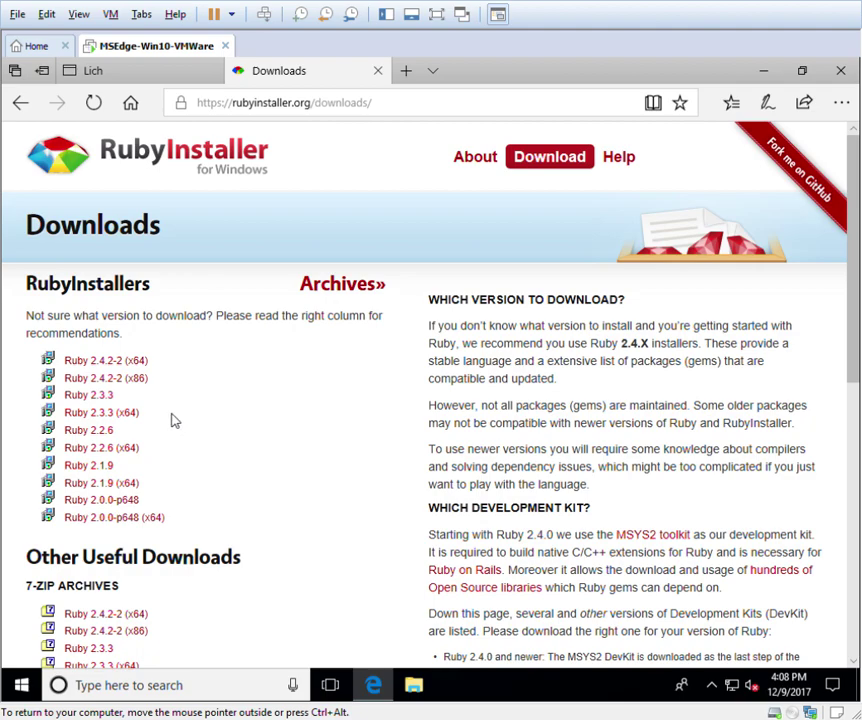
{"action": "left_click_drag", "start_coordinate": [145, 503], "coordinate": [72, 508]}
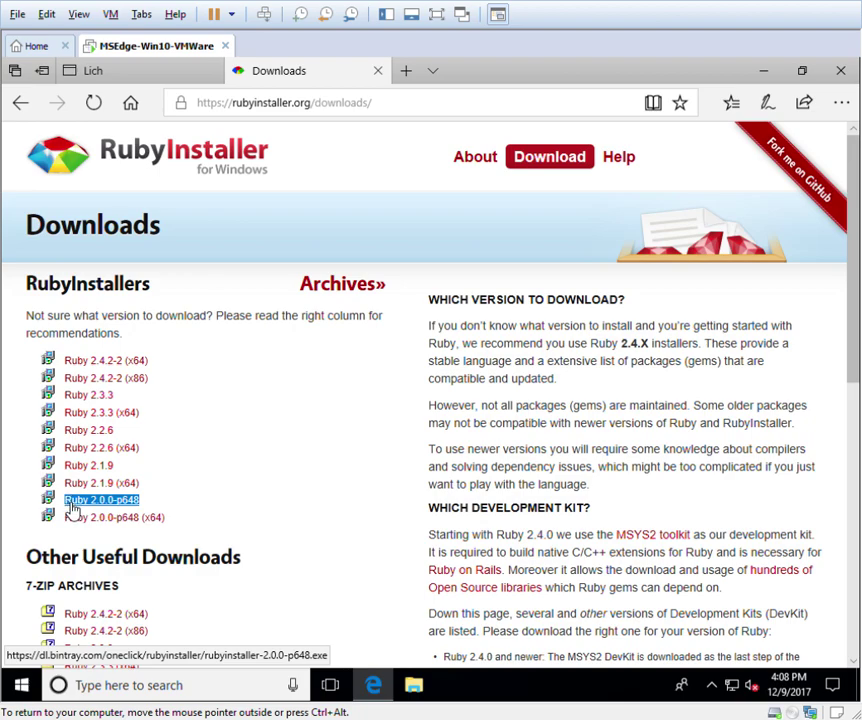
{"action": "left_click", "coordinate": [137, 507]}
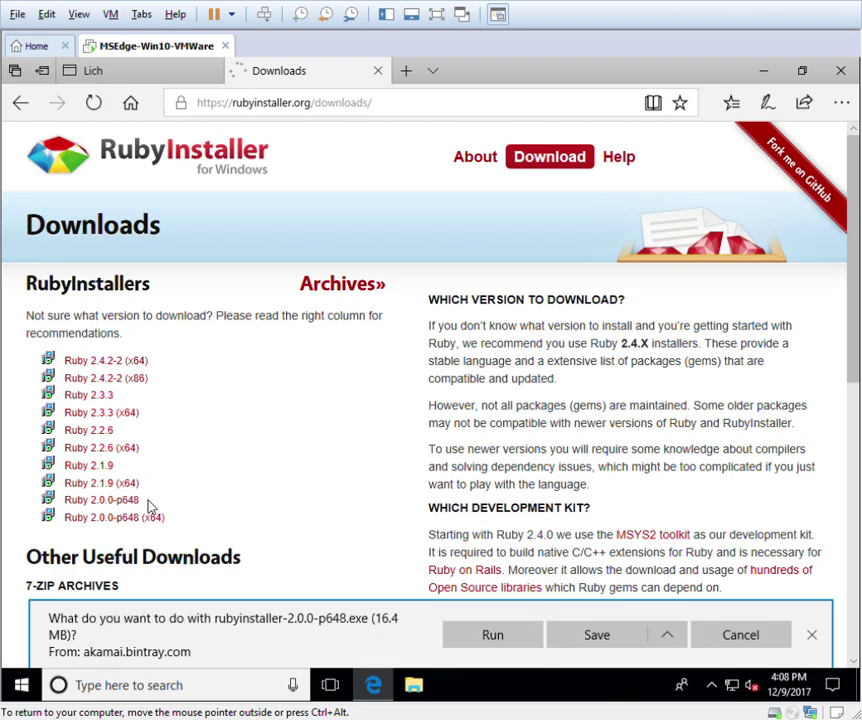
{"action": "left_click", "coordinate": [493, 636]}
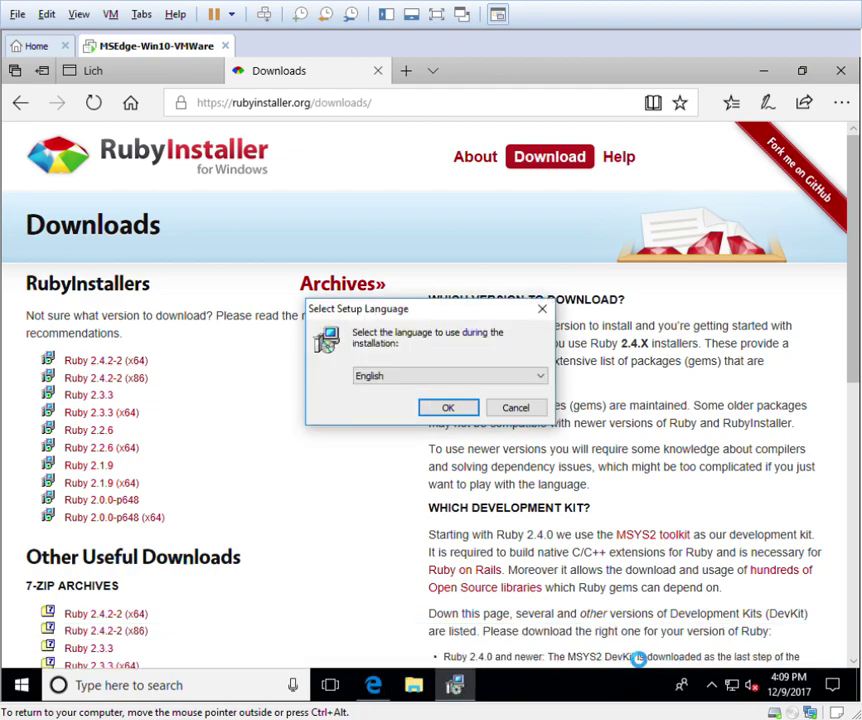
Install Ruby in English to C:\Ruby200, accepting the license and enabling Tcl/Tk support, PATH executables and .rb/.rbw file association, and finish setup.
{"action": "left_click", "coordinate": [451, 414]}
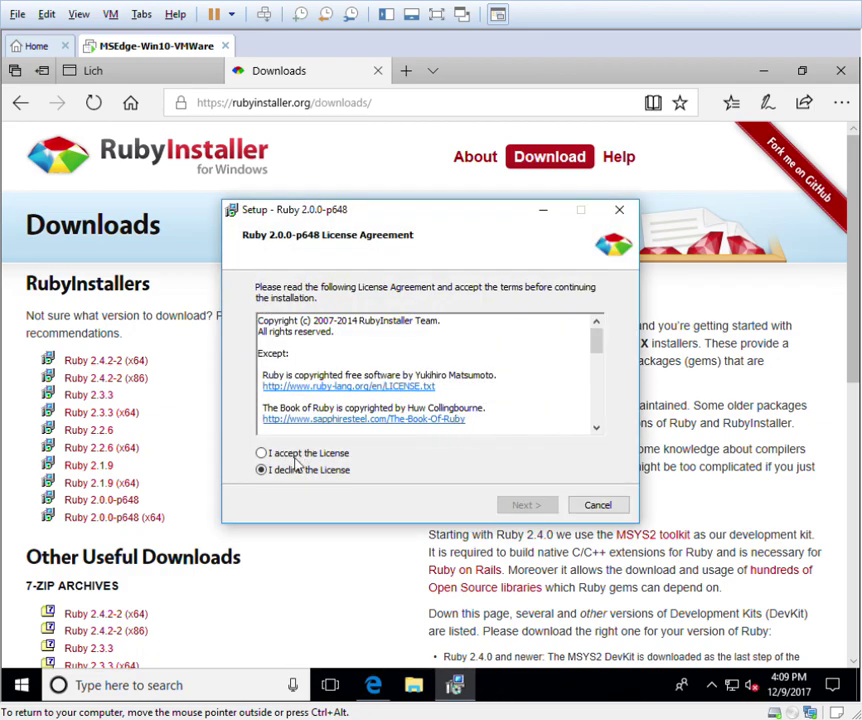
{"action": "left_click", "coordinate": [297, 455]}
{"action": "left_click", "coordinate": [504, 505]}
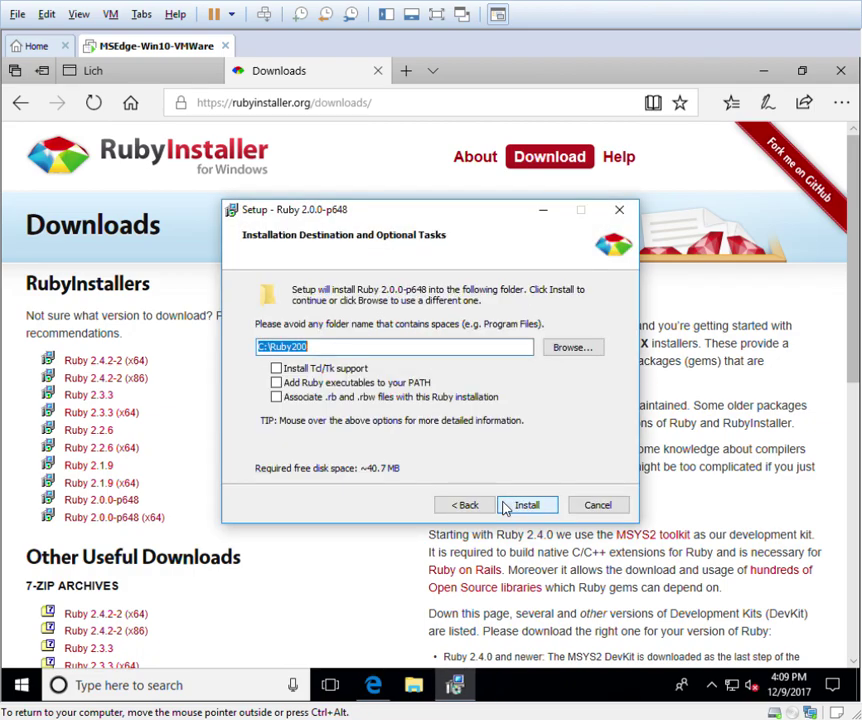
{"action": "left_click", "coordinate": [276, 368]}
{"action": "left_click", "coordinate": [276, 382]}
{"action": "left_click", "coordinate": [277, 397]}
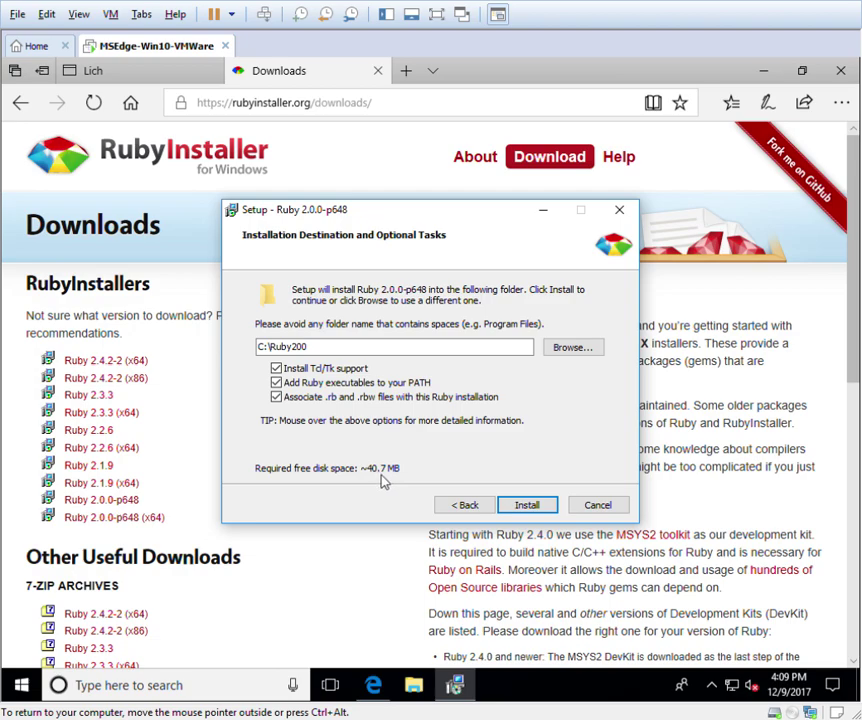
{"action": "left_click", "coordinate": [527, 505]}
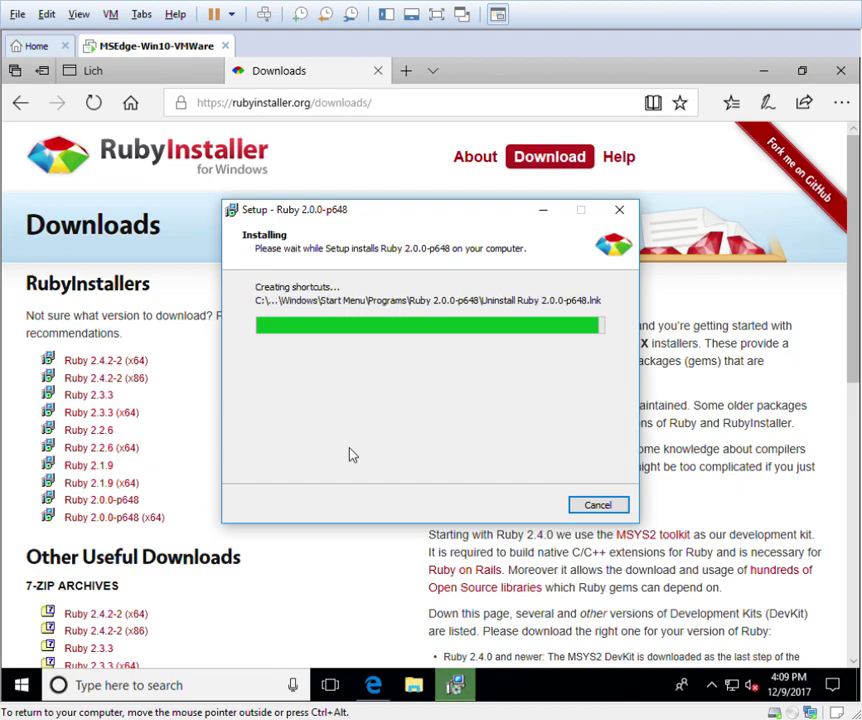
{"action": "left_click", "coordinate": [527, 505]}
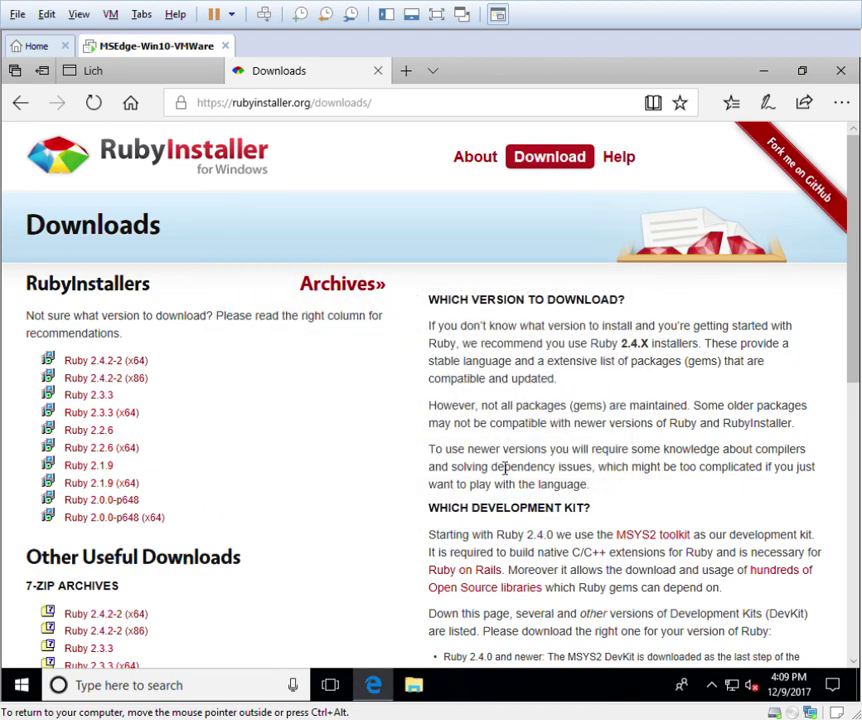
Close the RubyInstaller page, save lich-4.6.37.zip from the Lich site's download page, and open the folder containing it.
{"action": "left_click", "coordinate": [378, 70]}
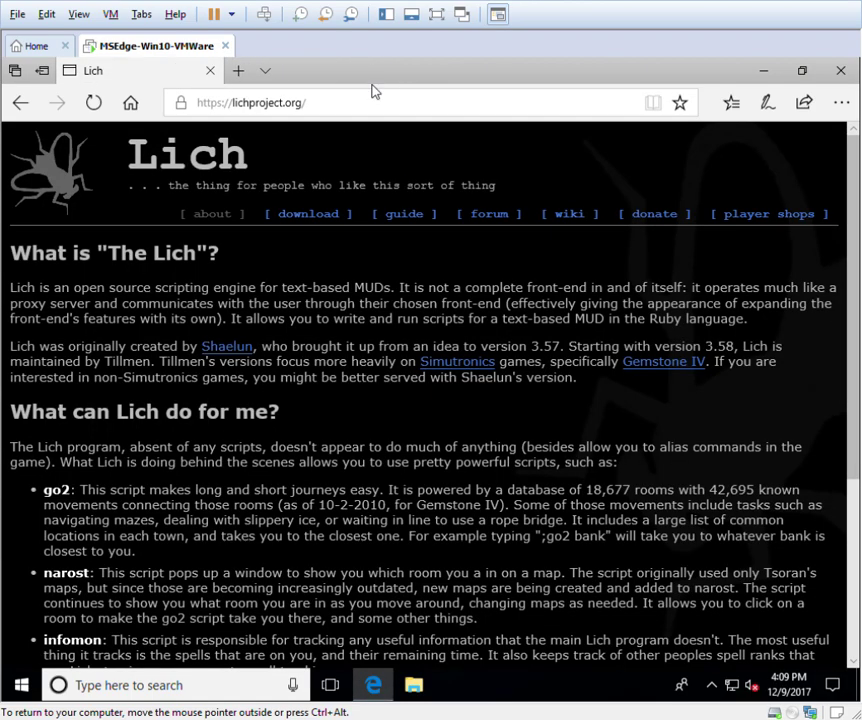
{"action": "left_click", "coordinate": [310, 222]}
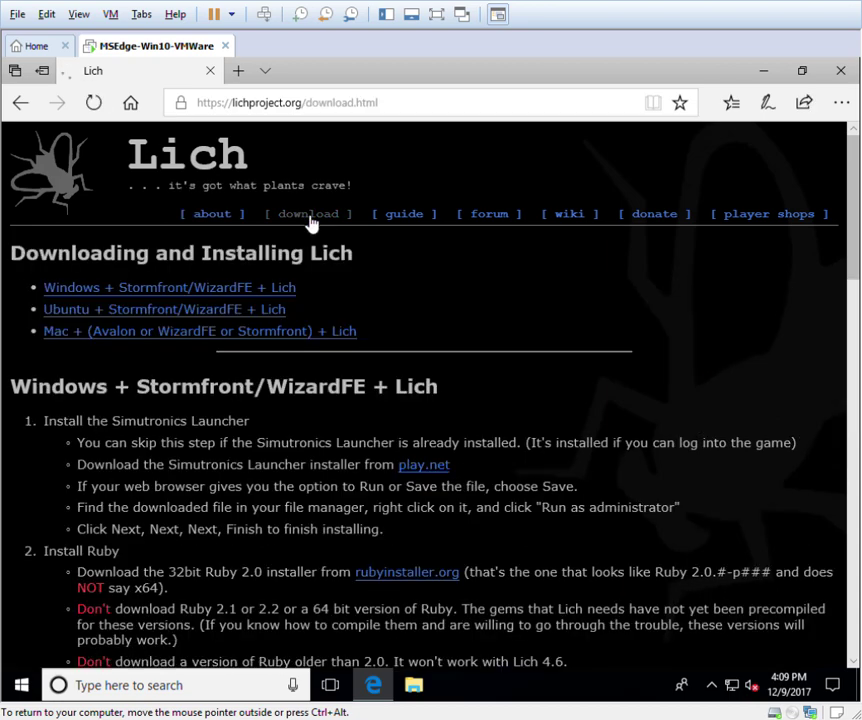
{"action": "scroll", "coordinate": [430, 390], "scroll_direction": "down", "scroll_amount": 3}
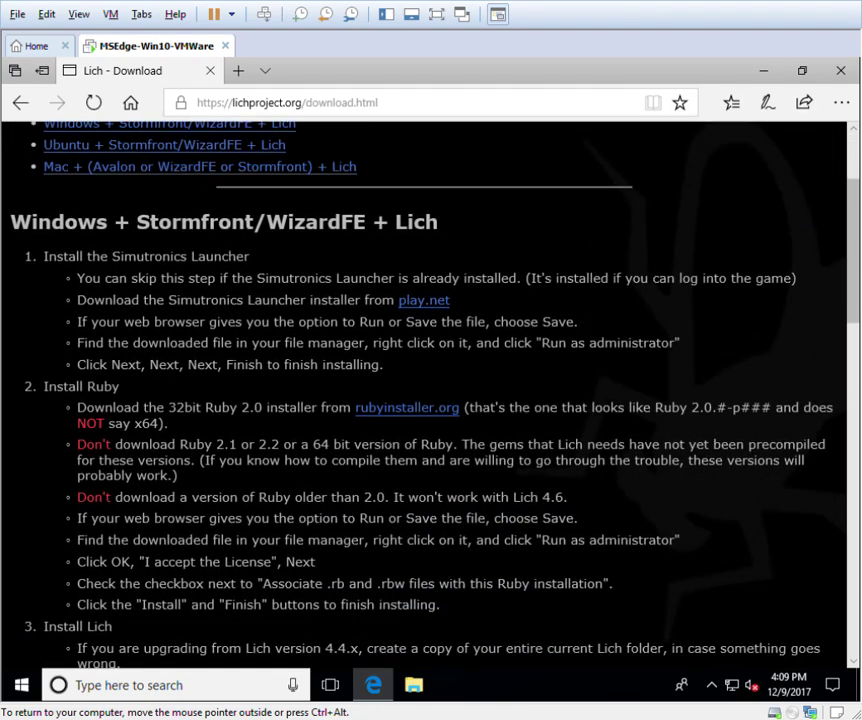
{"action": "scroll", "coordinate": [184, 484], "scroll_direction": "down", "scroll_amount": 4}
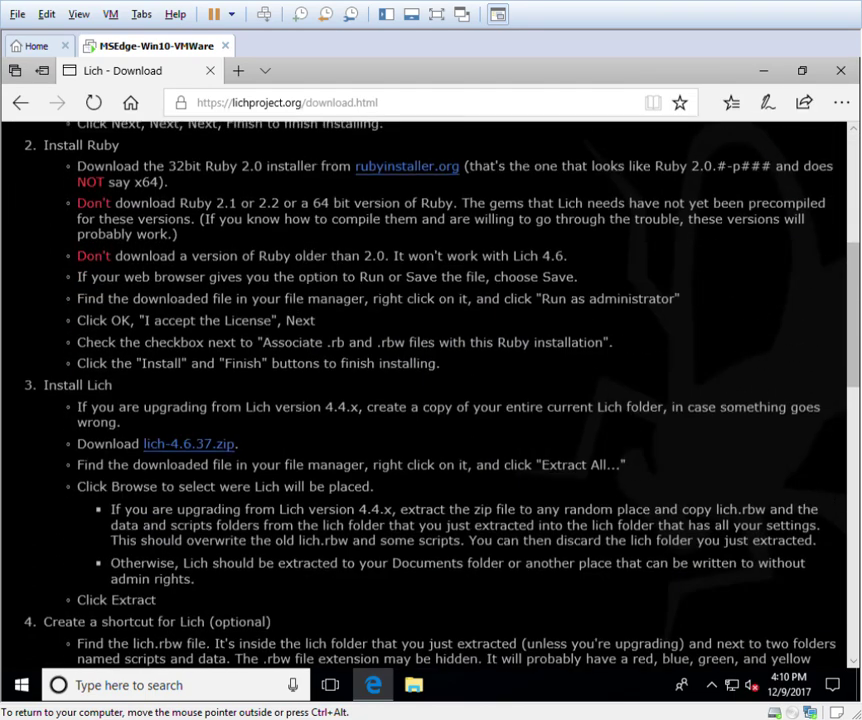
{"action": "left_click", "coordinate": [187, 441]}
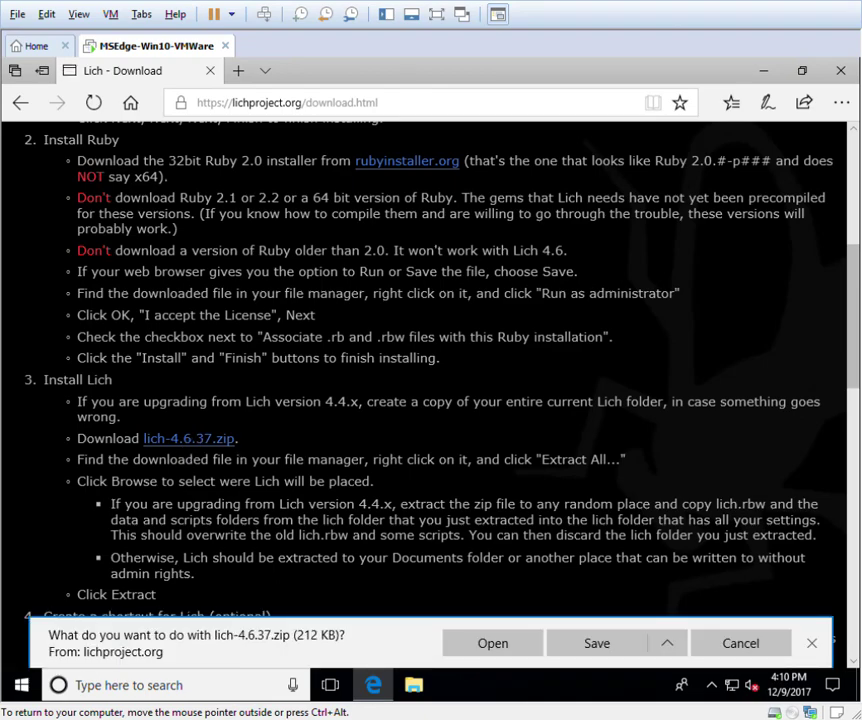
{"action": "left_click", "coordinate": [571, 648]}
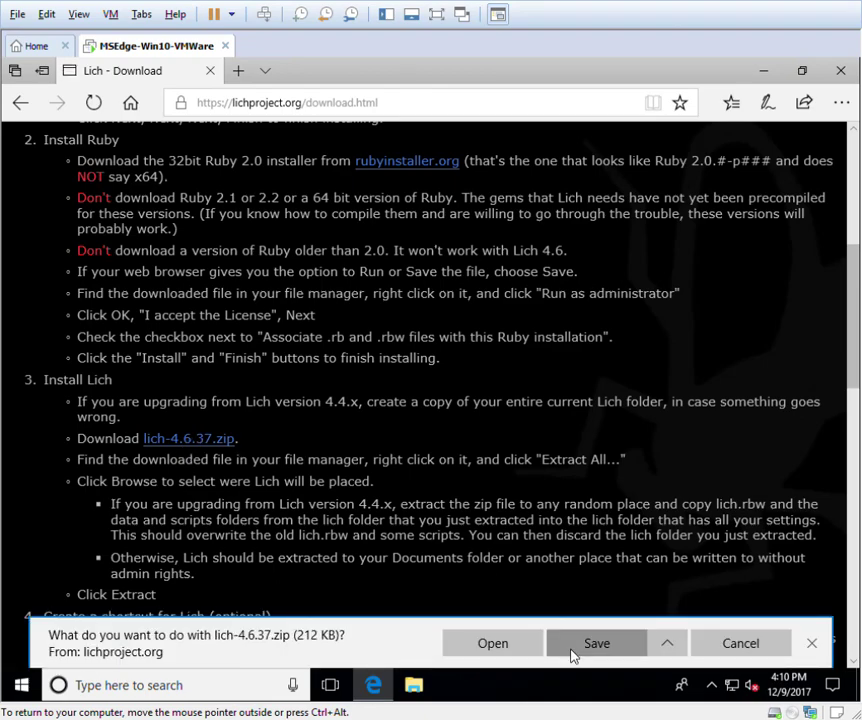
{"action": "left_click", "coordinate": [644, 646]}
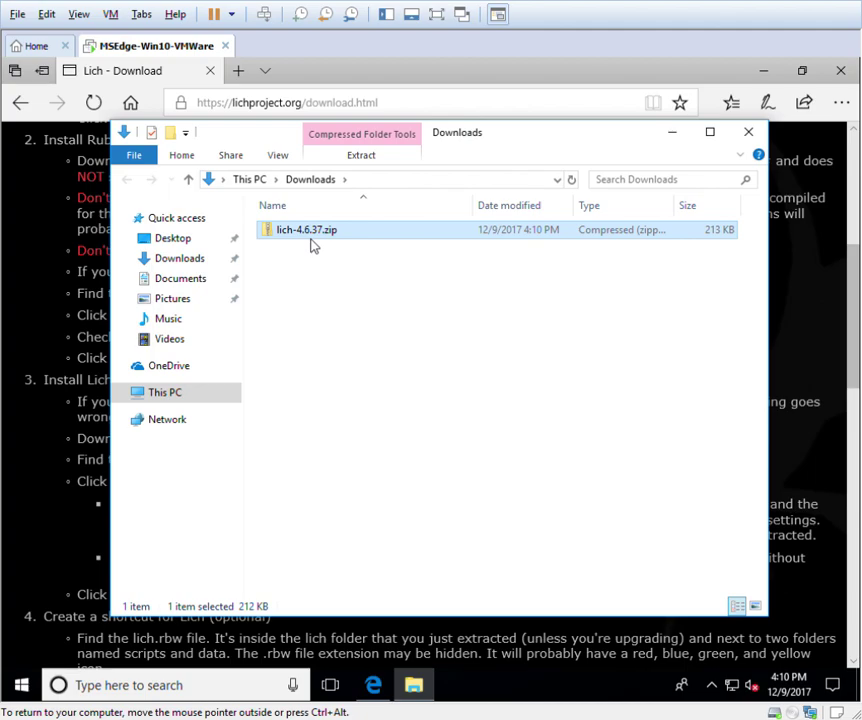
Extract lich-4.6.37.zip to the Downloads\lich-4.6.37 folder without showing the extracted files when complete.
{"action": "right_click", "coordinate": [307, 243]}
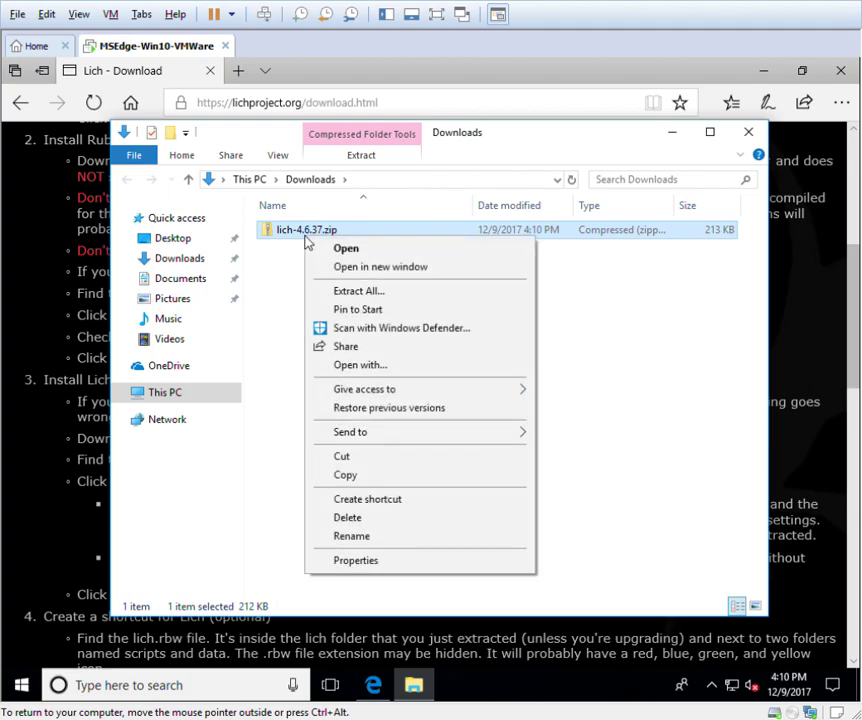
{"action": "left_click", "coordinate": [325, 295]}
{"action": "left_click", "coordinate": [308, 340]}
{"action": "left_click", "coordinate": [584, 536]}
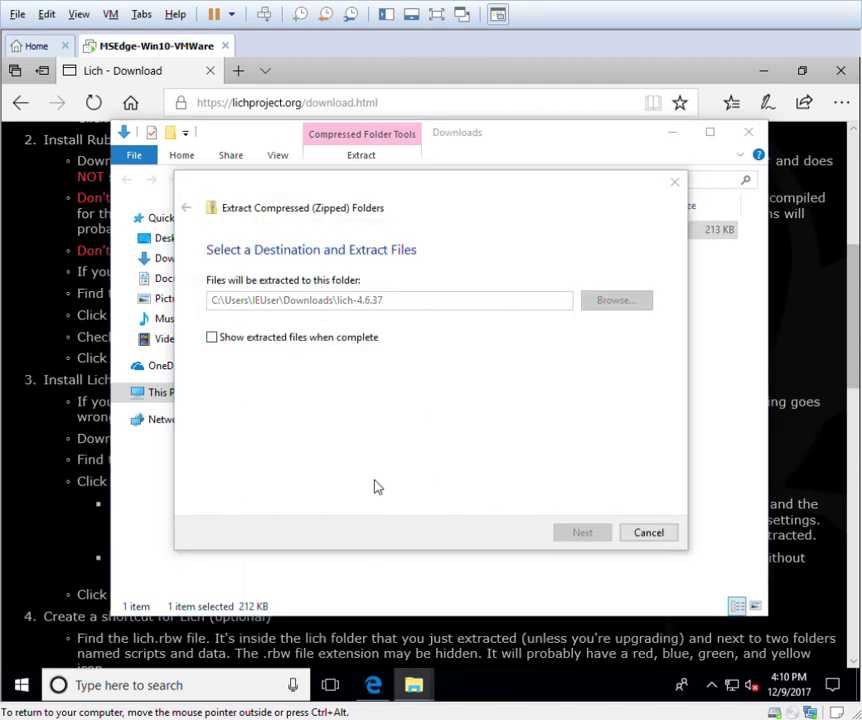
Move the lich folder from inside the extracted lich-4.6.37 folder to the desktop.
{"action": "left_click", "coordinate": [305, 255]}
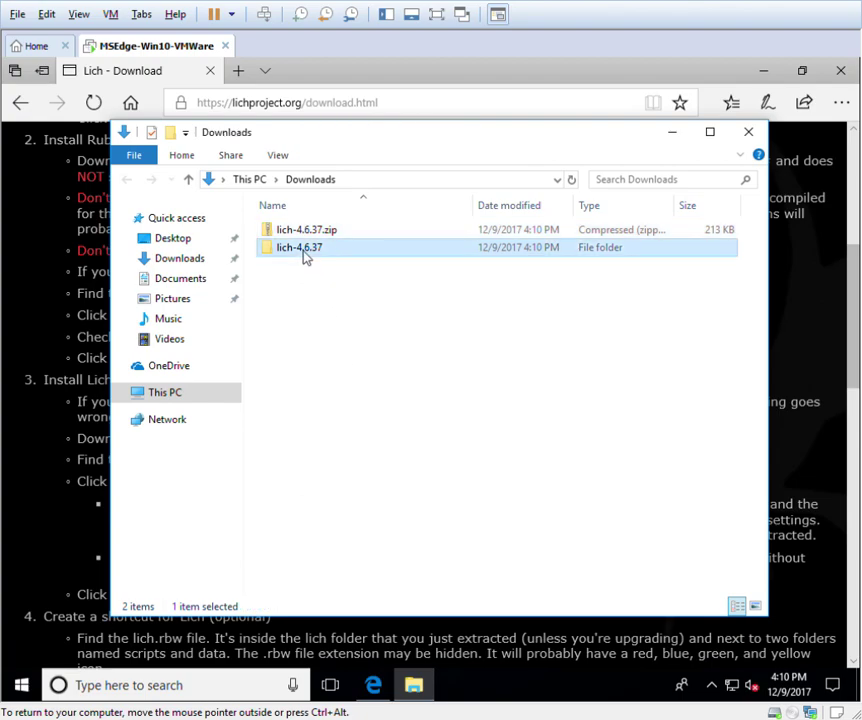
{"action": "double_click", "coordinate": [305, 255]}
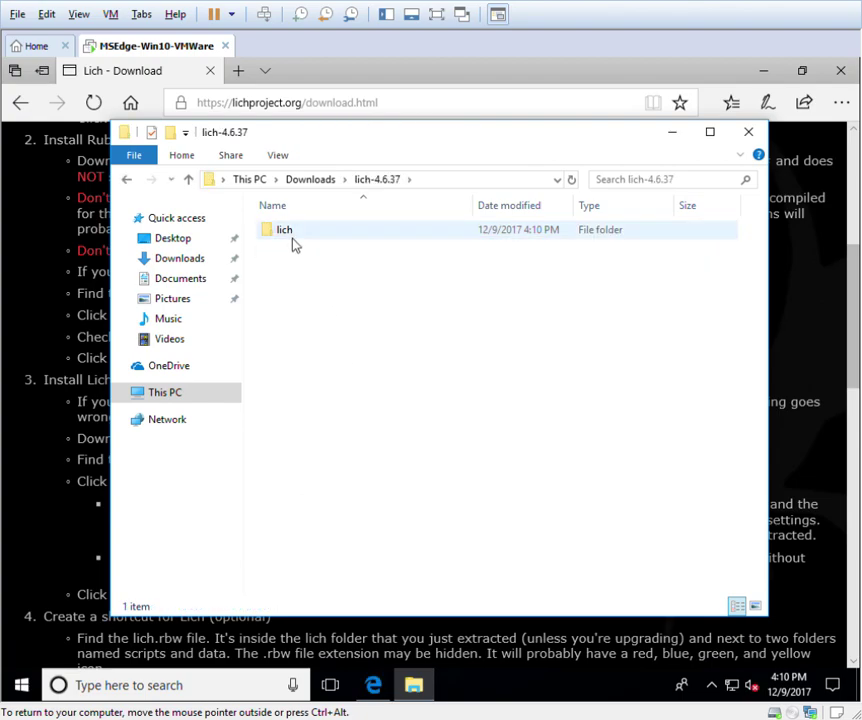
{"action": "left_click", "coordinate": [287, 236]}
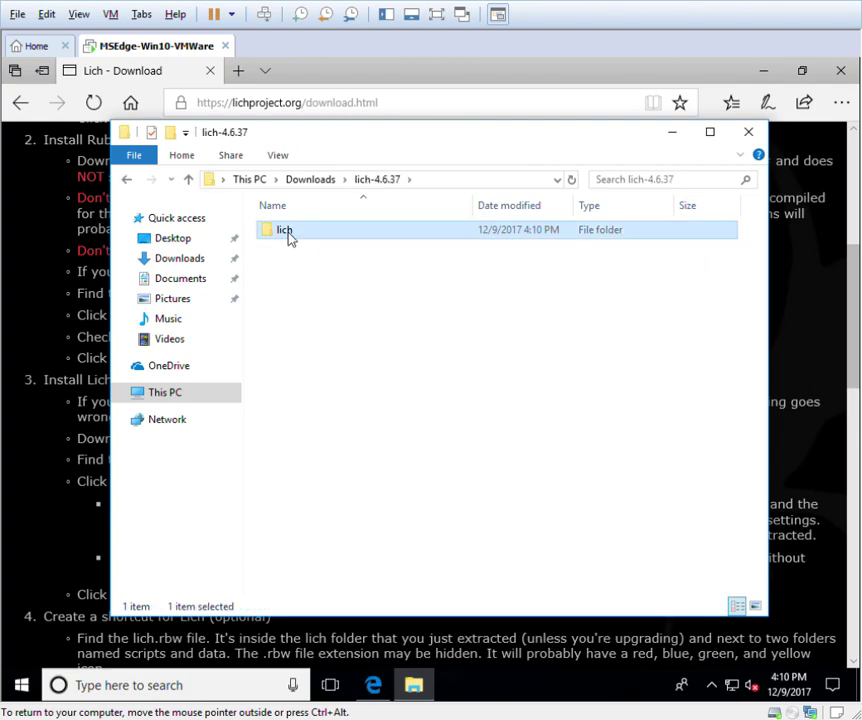
{"action": "right_click", "coordinate": [288, 238]}
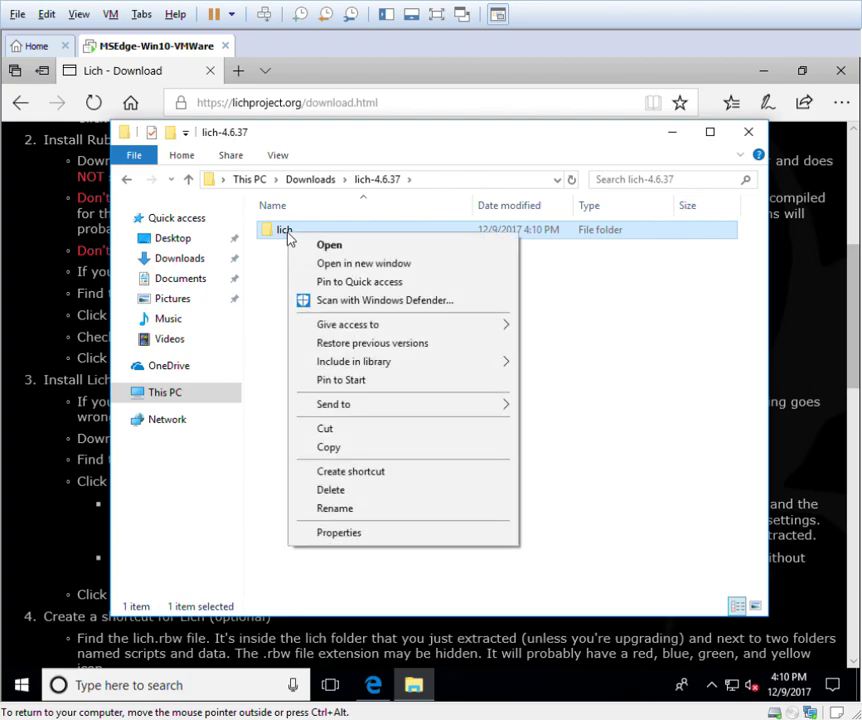
{"action": "left_click", "coordinate": [325, 430]}
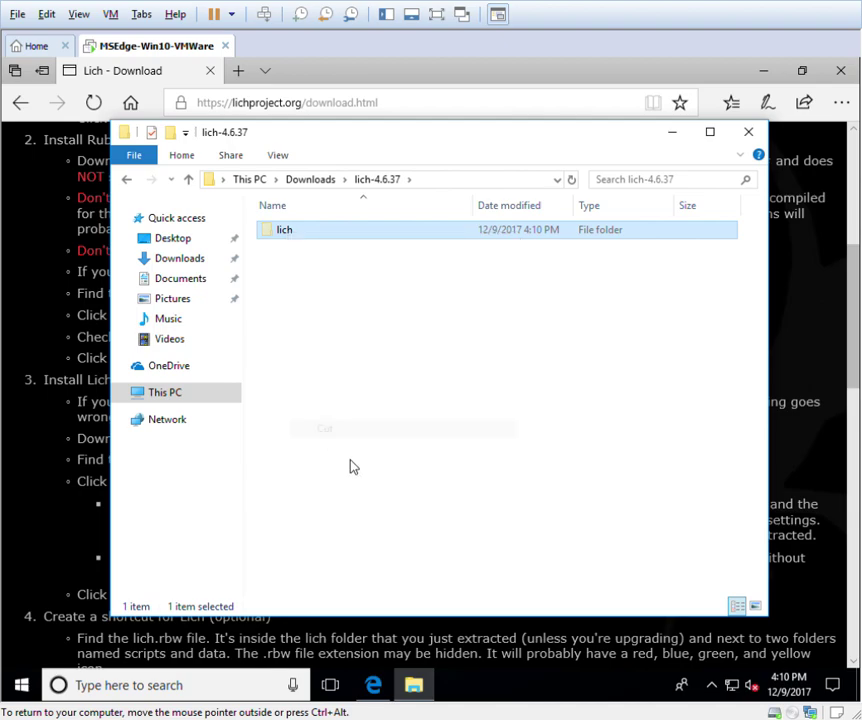
{"action": "right_click", "coordinate": [456, 685]}
{"action": "left_click", "coordinate": [494, 565]}
{"action": "right_click", "coordinate": [61, 275]}
{"action": "left_click", "coordinate": [103, 344]}
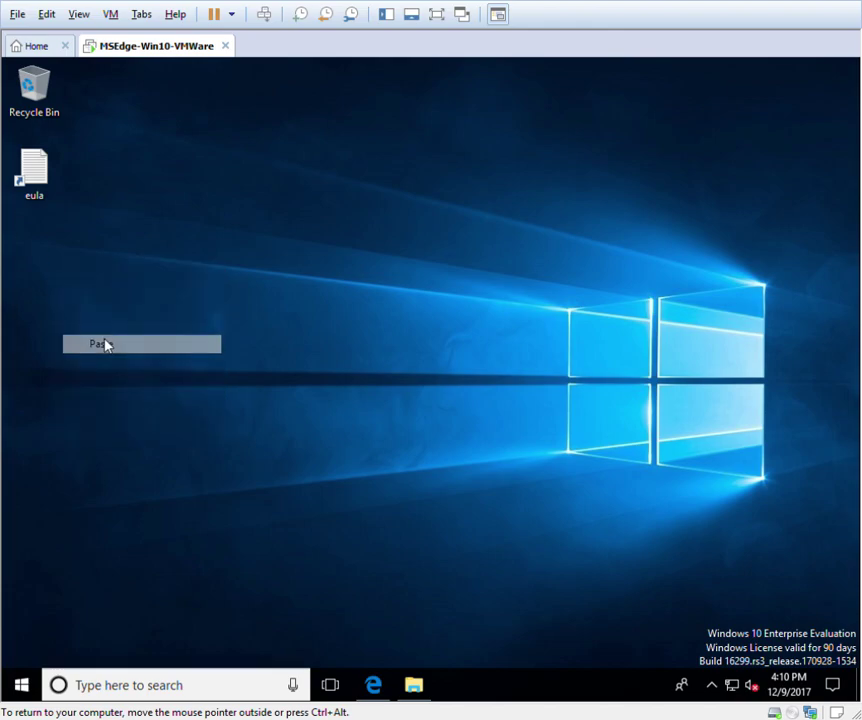
{"action": "left_click_drag", "start_coordinate": [100, 269], "coordinate": [71, 260]}
{"action": "mouse_move", "coordinate": [101, 265]}
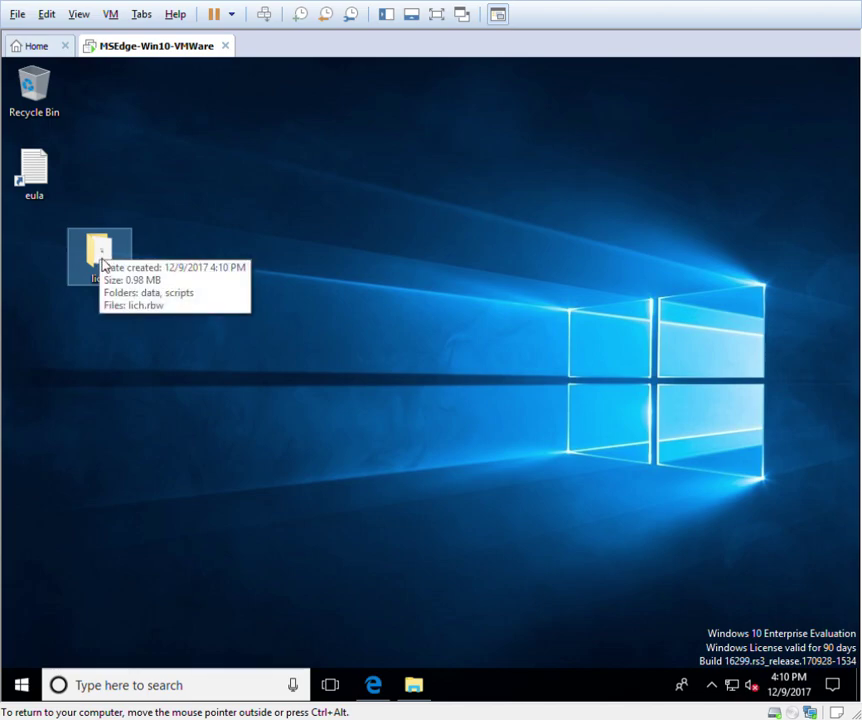
Create a desktop shortcut to lich.rbw from the lich folder and place it below that folder's icon.
{"action": "double_click", "coordinate": [95, 258]}
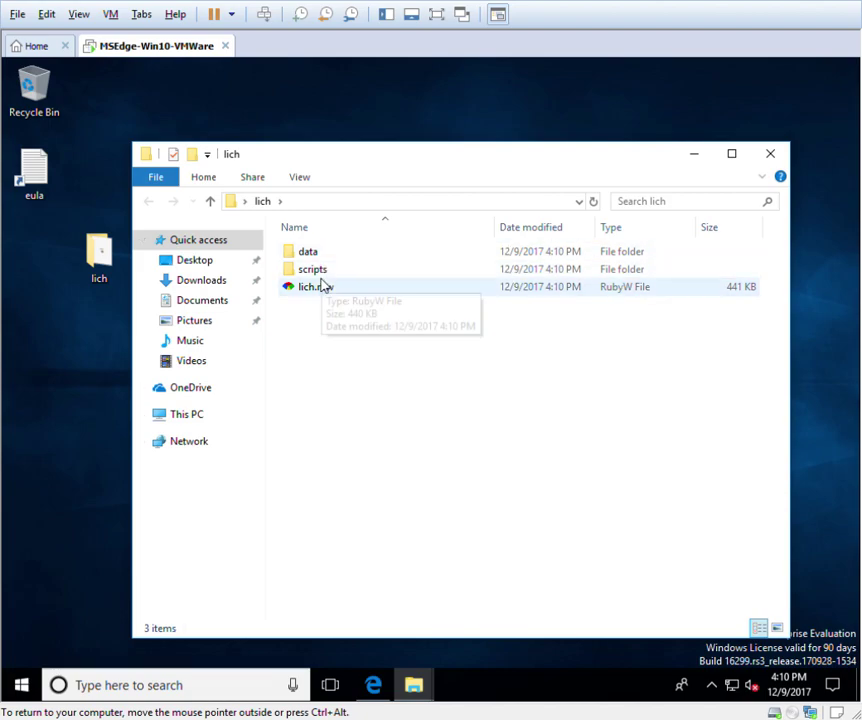
{"action": "left_click", "coordinate": [319, 292]}
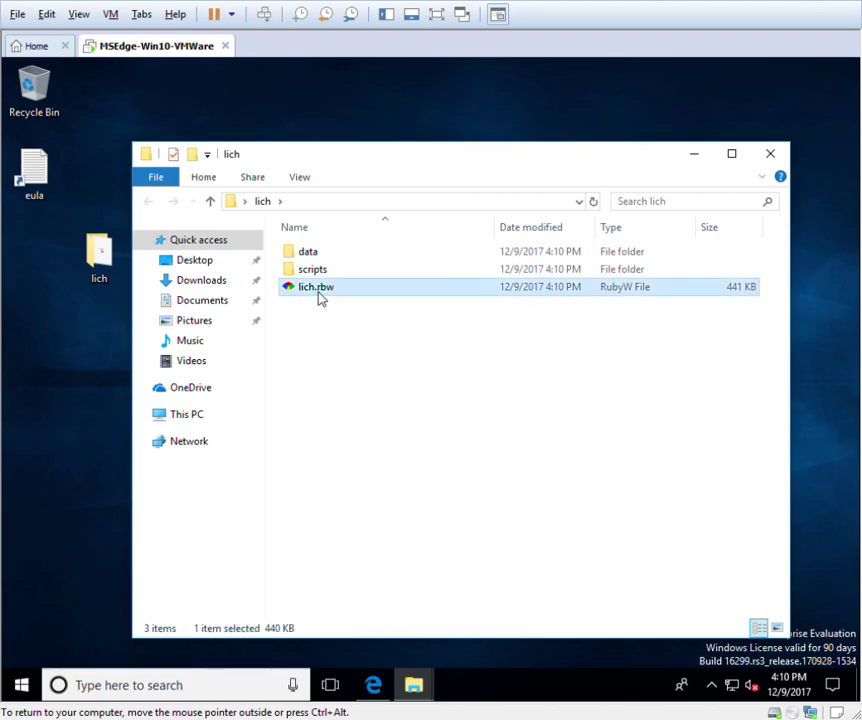
{"action": "right_click", "coordinate": [319, 293]}
{"action": "mouse_move", "coordinate": [391, 429]}
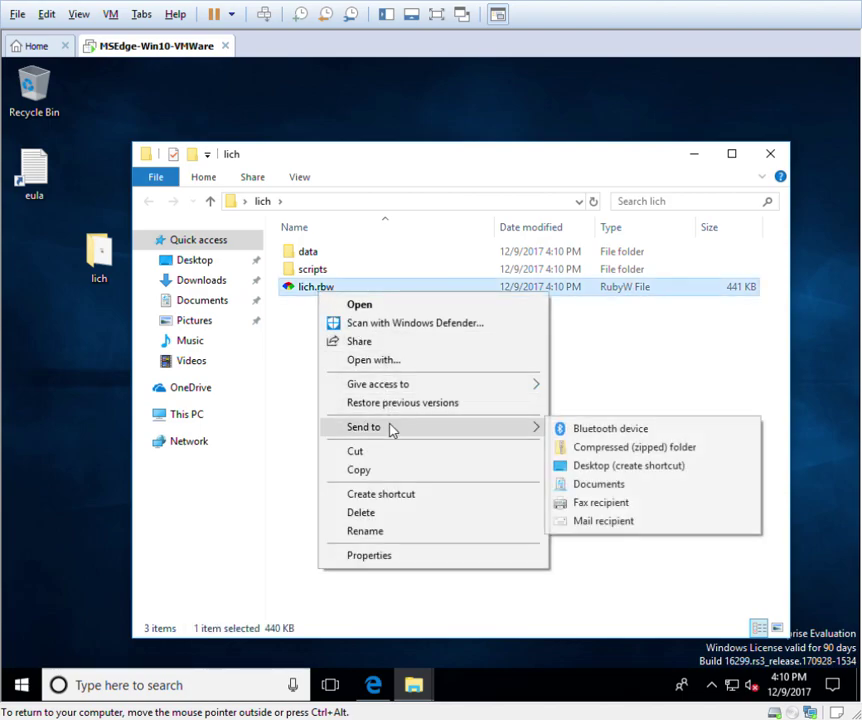
{"action": "left_click", "coordinate": [571, 465]}
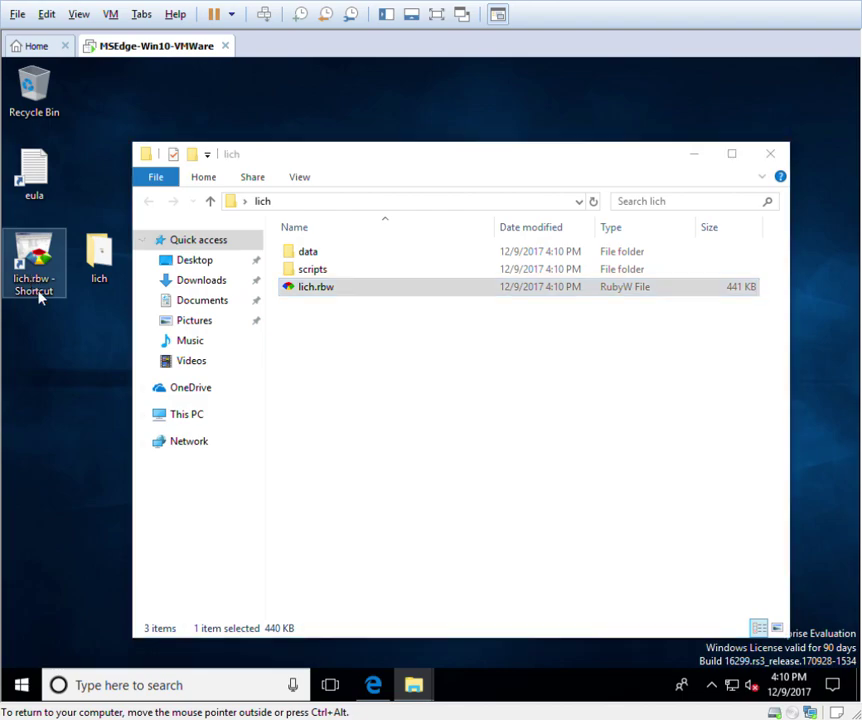
{"action": "left_click_drag", "start_coordinate": [35, 283], "coordinate": [88, 352]}
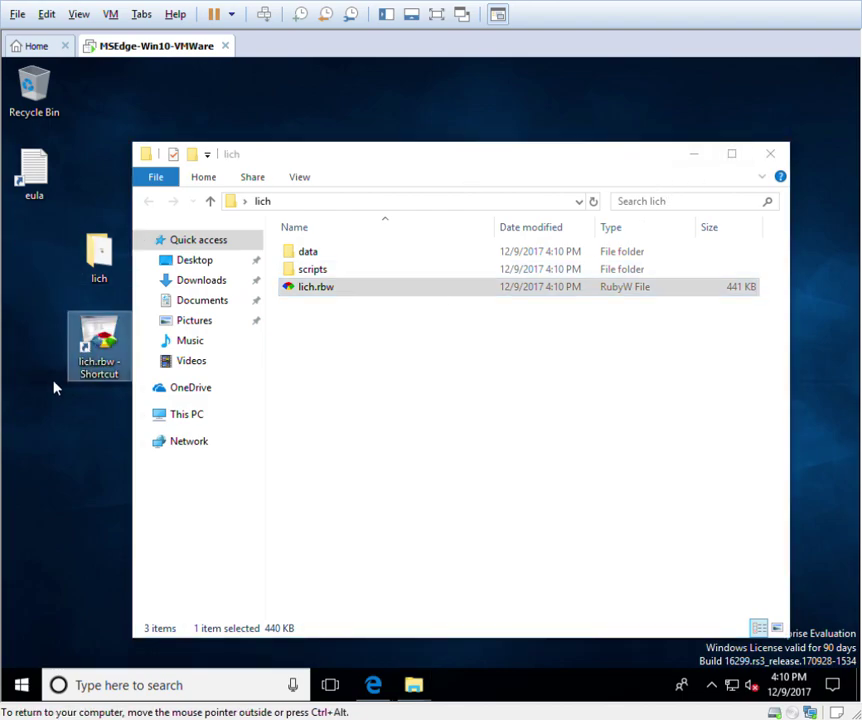
Launch Lich from its desktop shortcut, install sqlite3 with permission to make changes, let Lich restart, and minimize the lich folder window.
{"action": "double_click", "coordinate": [88, 344]}
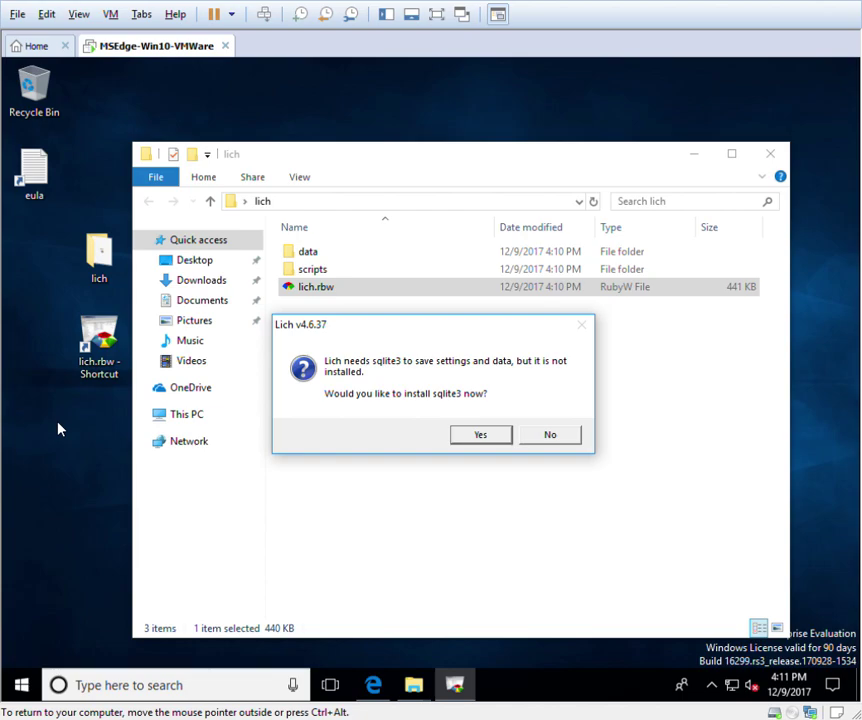
{"action": "left_click", "coordinate": [478, 434]}
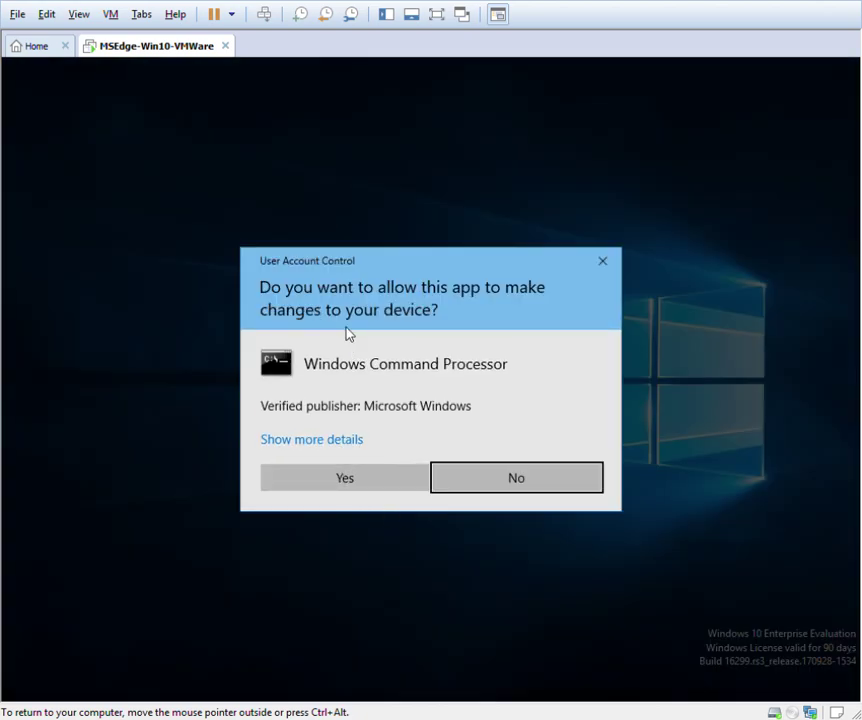
{"action": "left_click", "coordinate": [325, 486]}
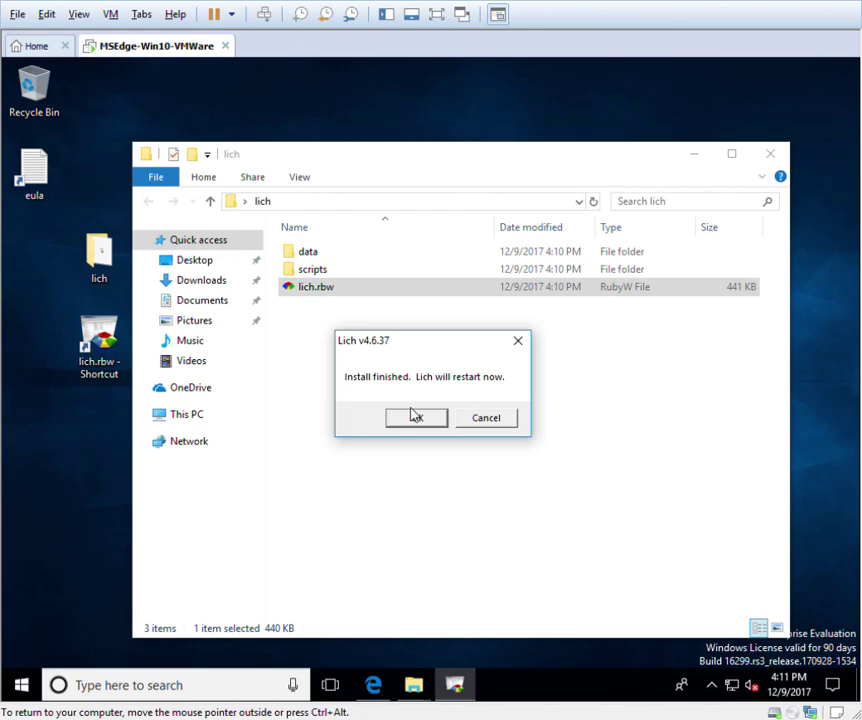
{"action": "left_click", "coordinate": [397, 424]}
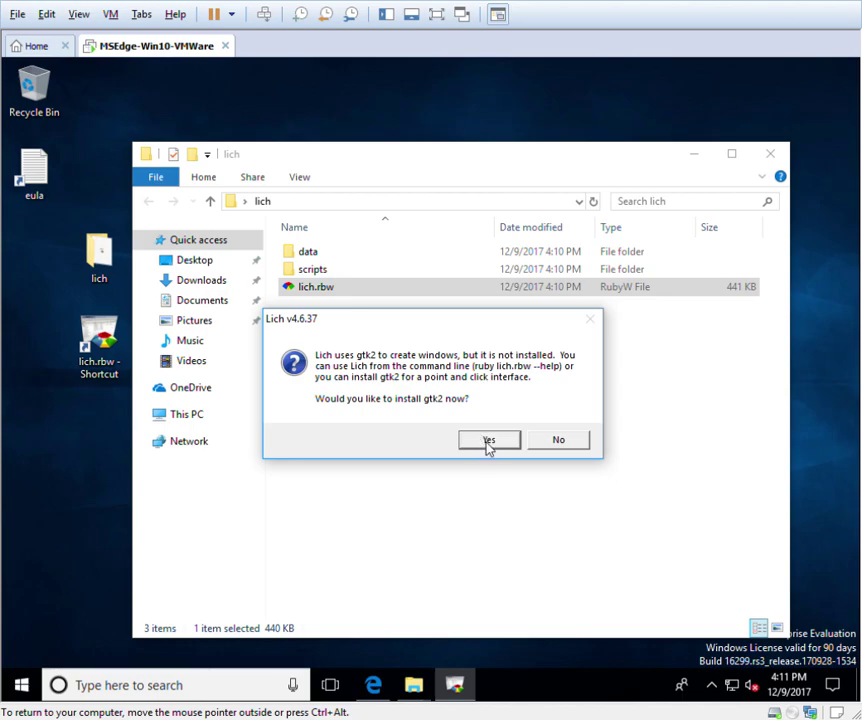
{"action": "left_click", "coordinate": [696, 153]}
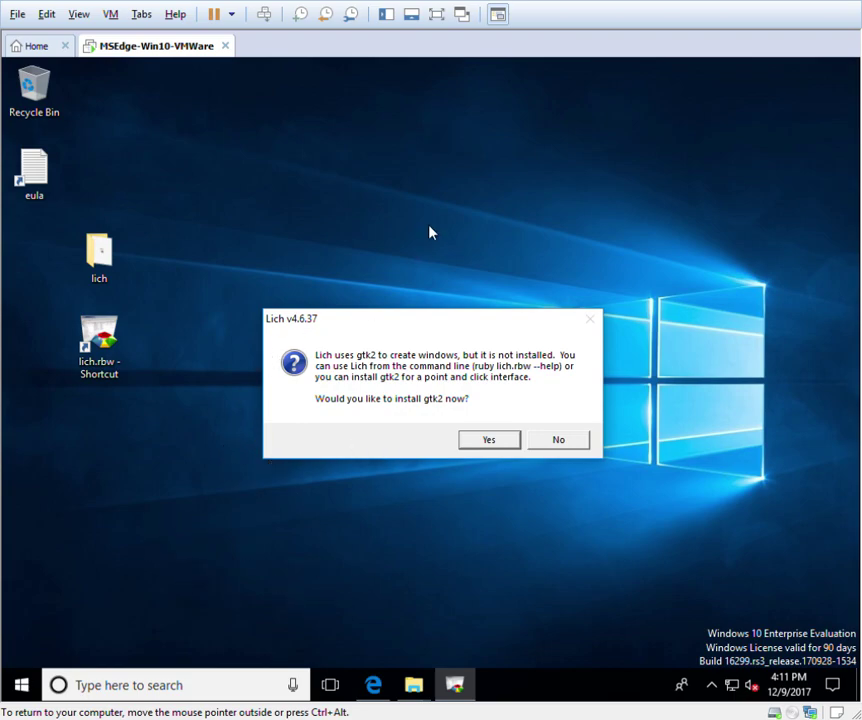
Install gtk2 for Lich, allow it to make changes to the device, and let Lich restart.
{"action": "left_click_drag", "start_coordinate": [389, 325], "coordinate": [355, 295]}
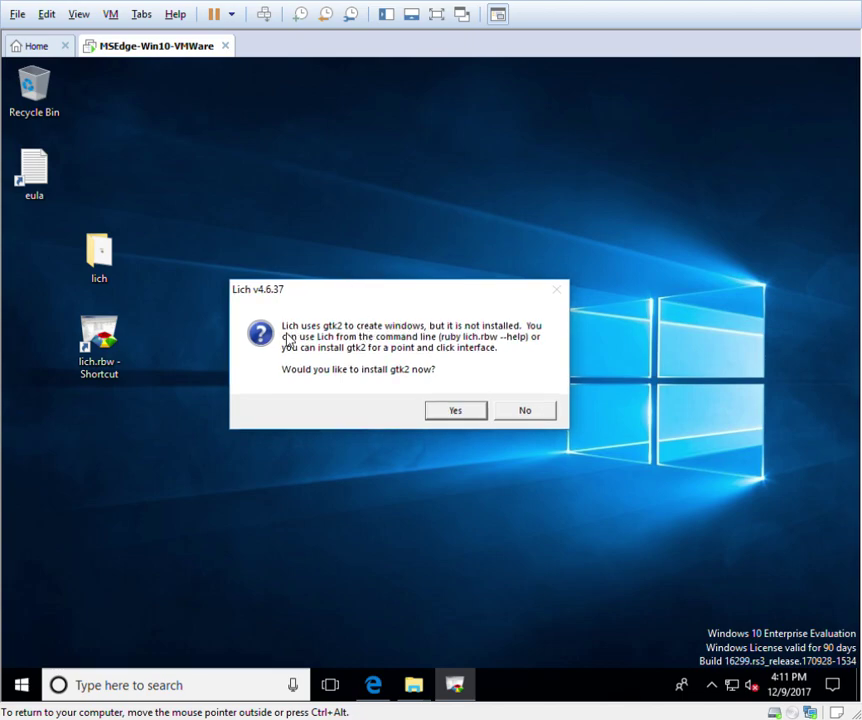
{"action": "left_click", "coordinate": [432, 411]}
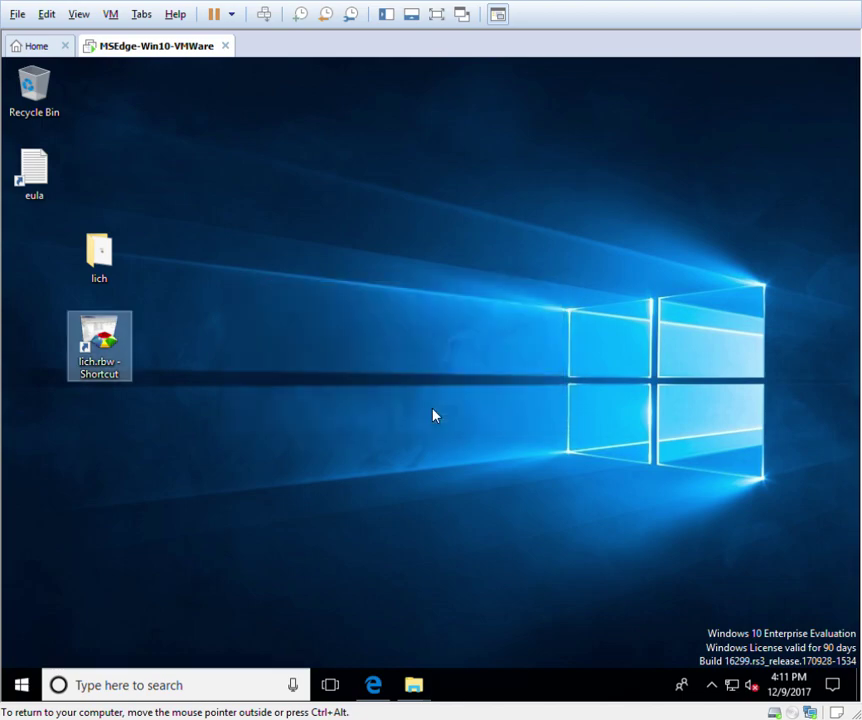
{"action": "left_click", "coordinate": [366, 477]}
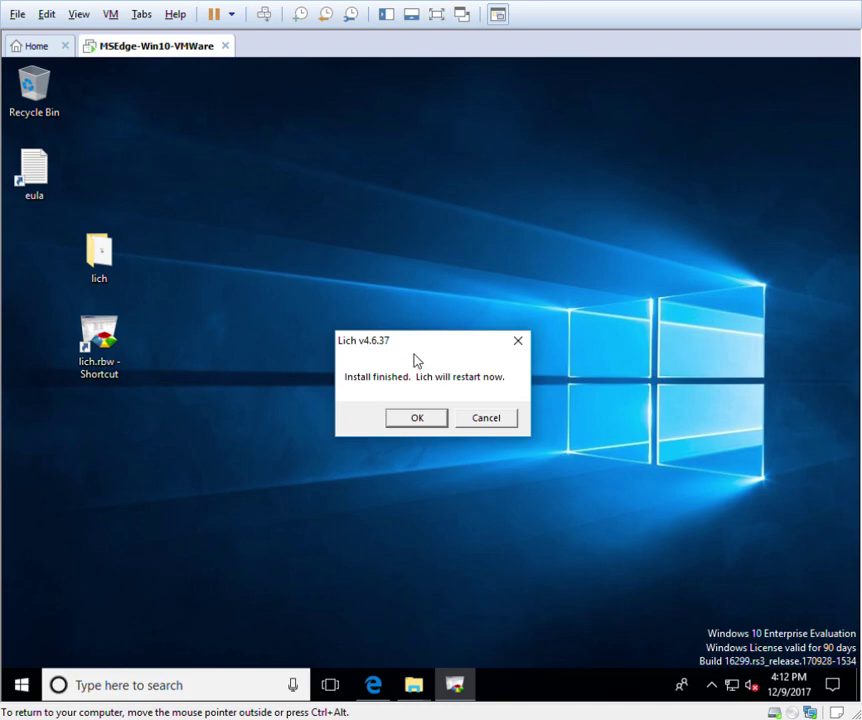
{"action": "left_click", "coordinate": [416, 417]}
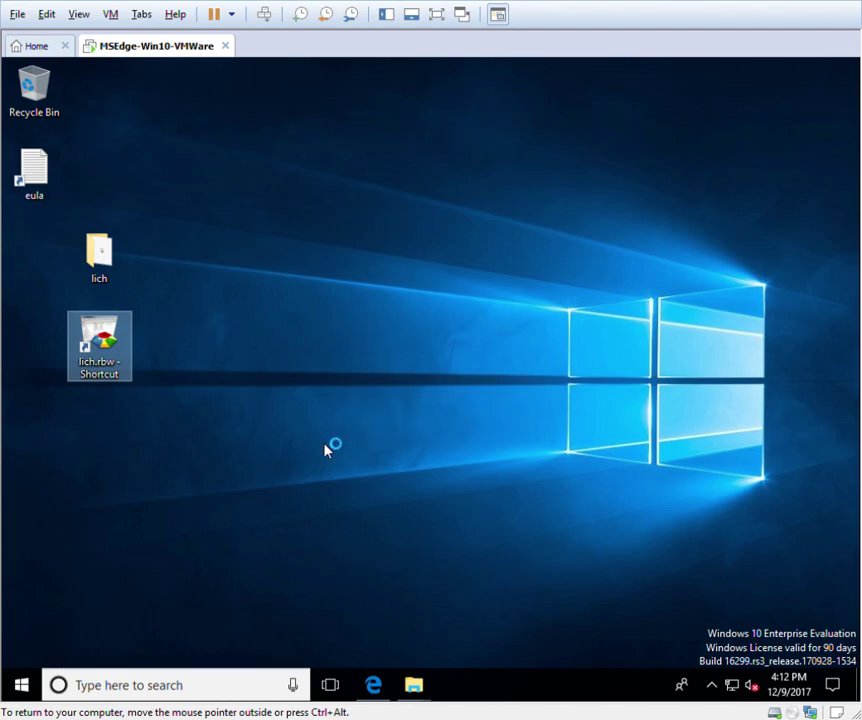
Inspect the desktop lich folder and its maps subfolder, return to the lich folder, and minimize its window.
{"action": "double_click", "coordinate": [106, 276]}
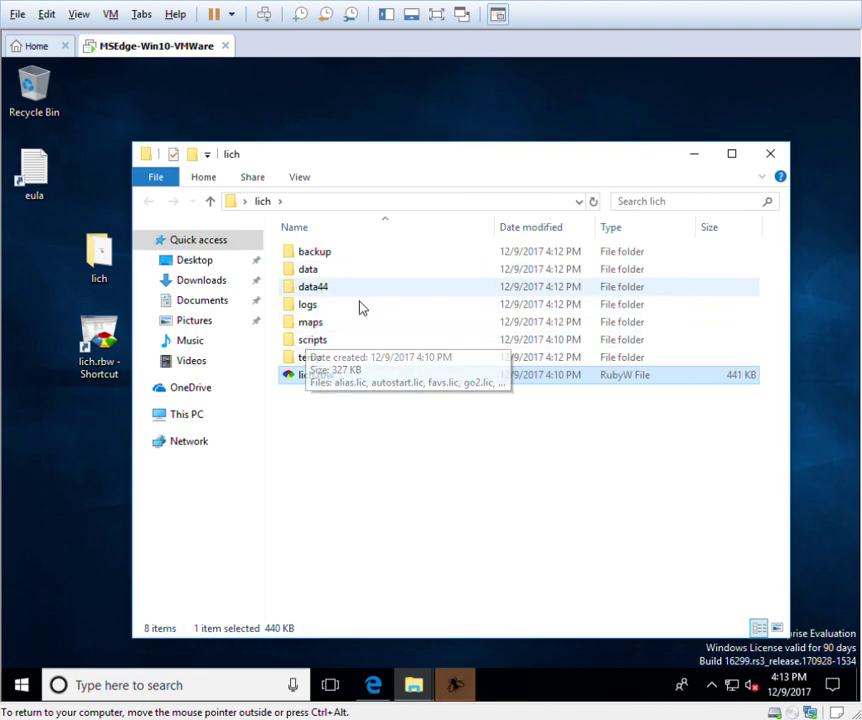
{"action": "double_click", "coordinate": [314, 324]}
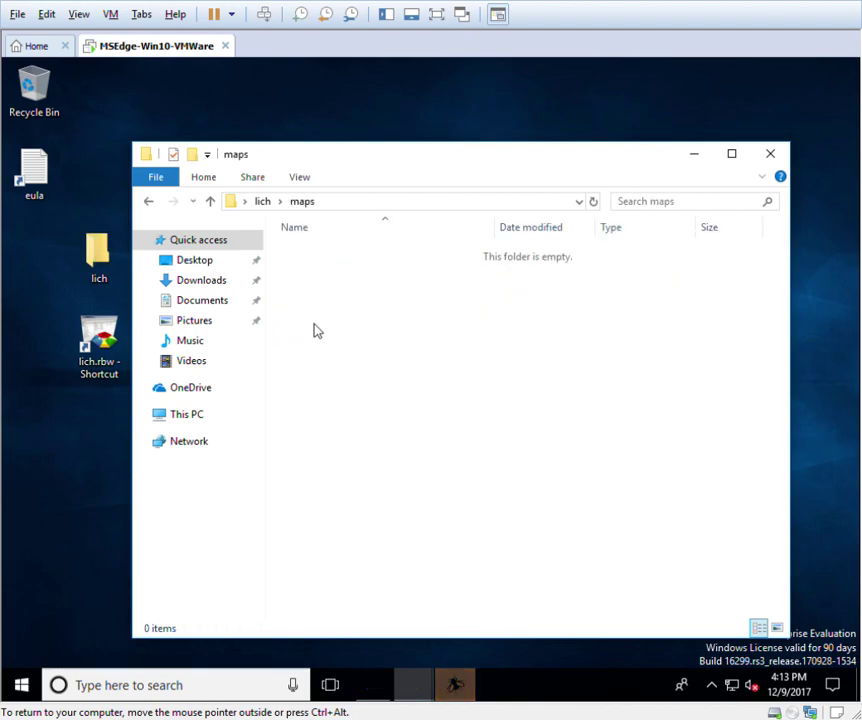
{"action": "left_click", "coordinate": [263, 202]}
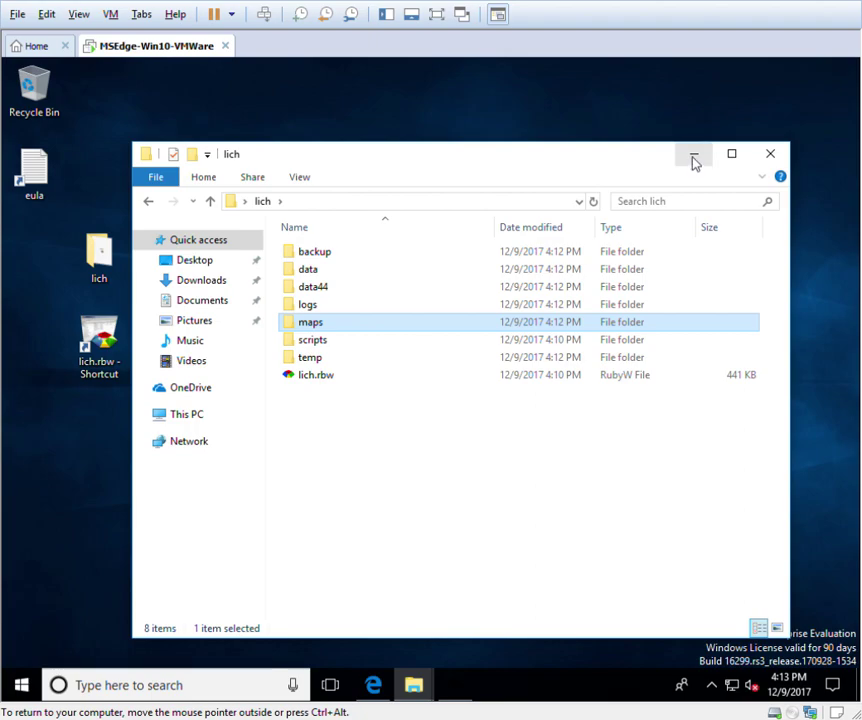
{"action": "left_click", "coordinate": [694, 162]}
Enter the account user ID and password in Lich's Game Entry login form.
{"action": "left_click_drag", "start_coordinate": [289, 210], "coordinate": [281, 161]}
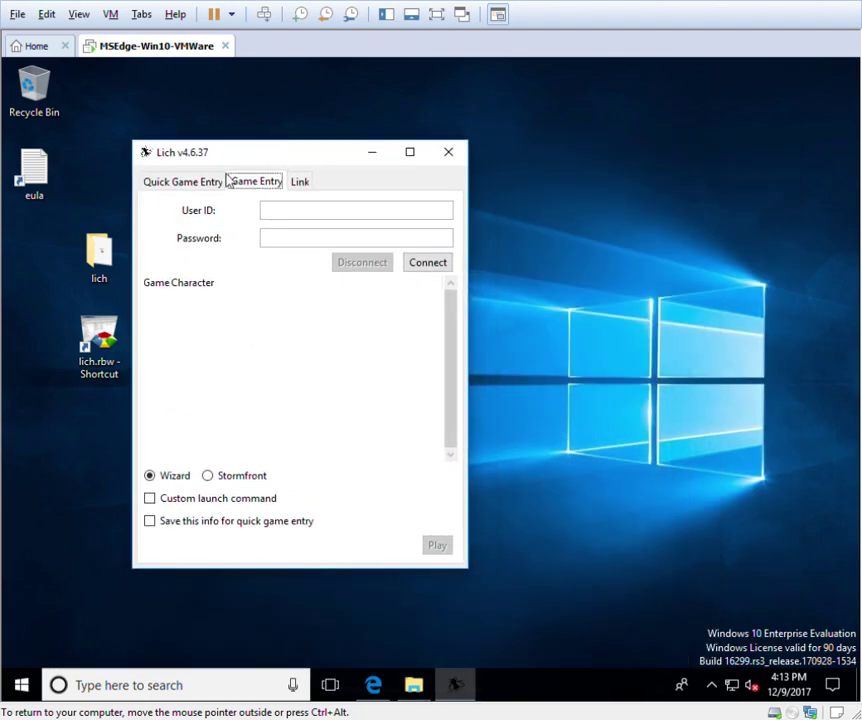
{"action": "left_click", "coordinate": [298, 215]}
{"action": "type", "text": "videotester"}
{"action": "key", "text": "Tab"}
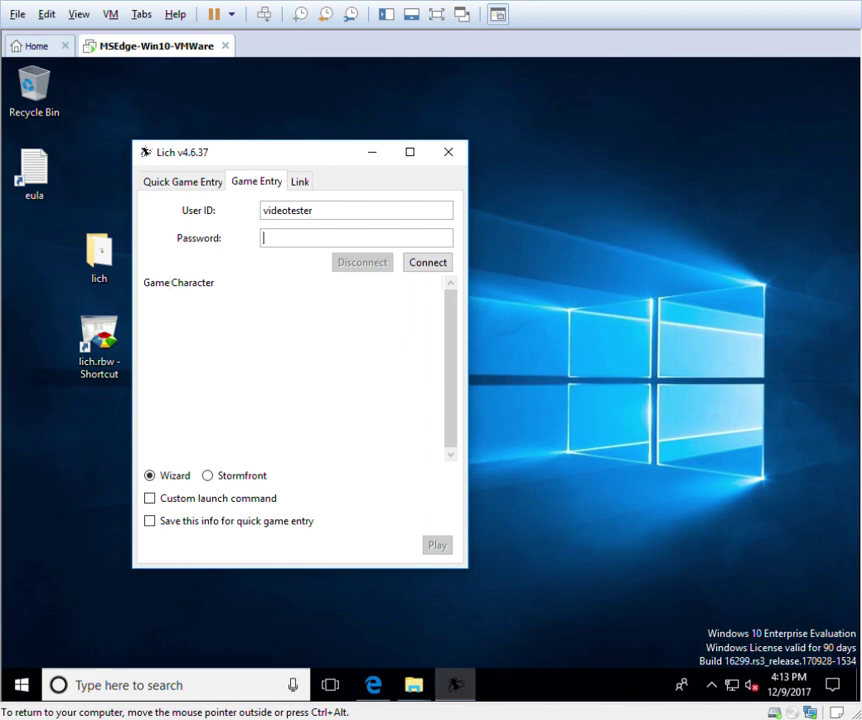
{"action": "type", "text": "***********"}
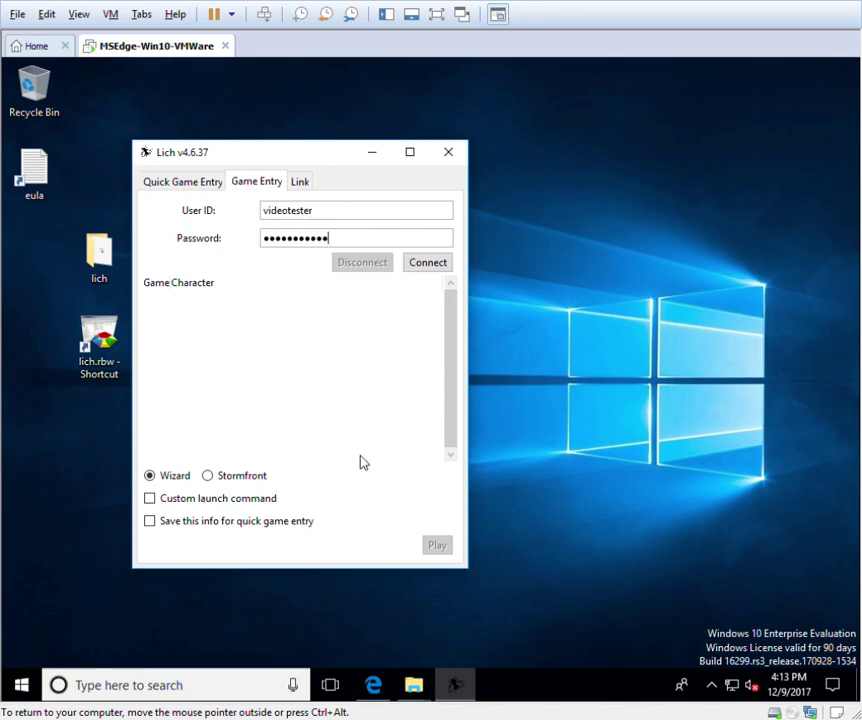
Choose Stormfront as the front end, save the info for quick game entry, and connect to the account.
{"action": "left_click", "coordinate": [213, 477]}
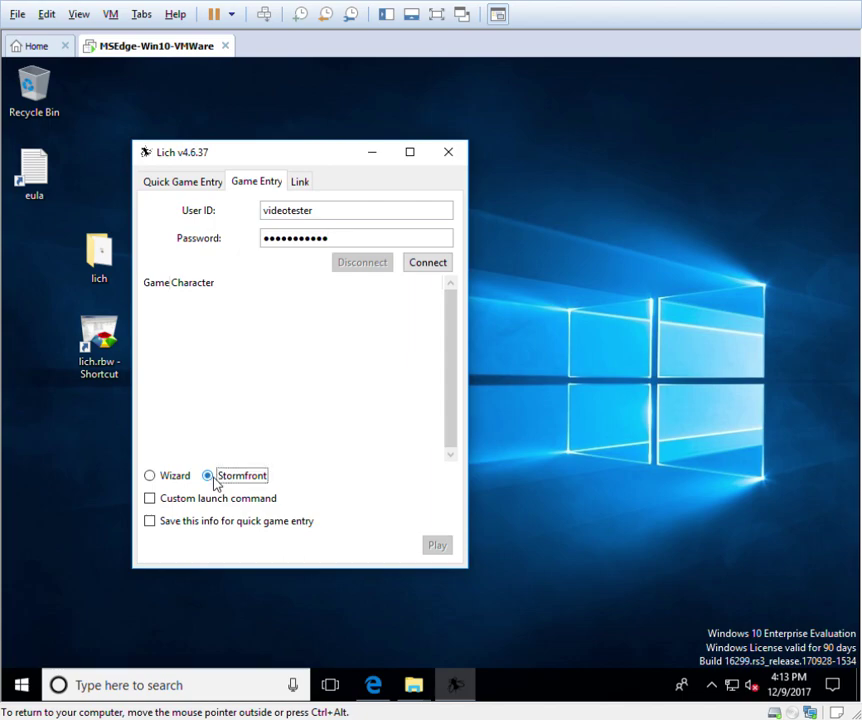
{"action": "left_click", "coordinate": [192, 528]}
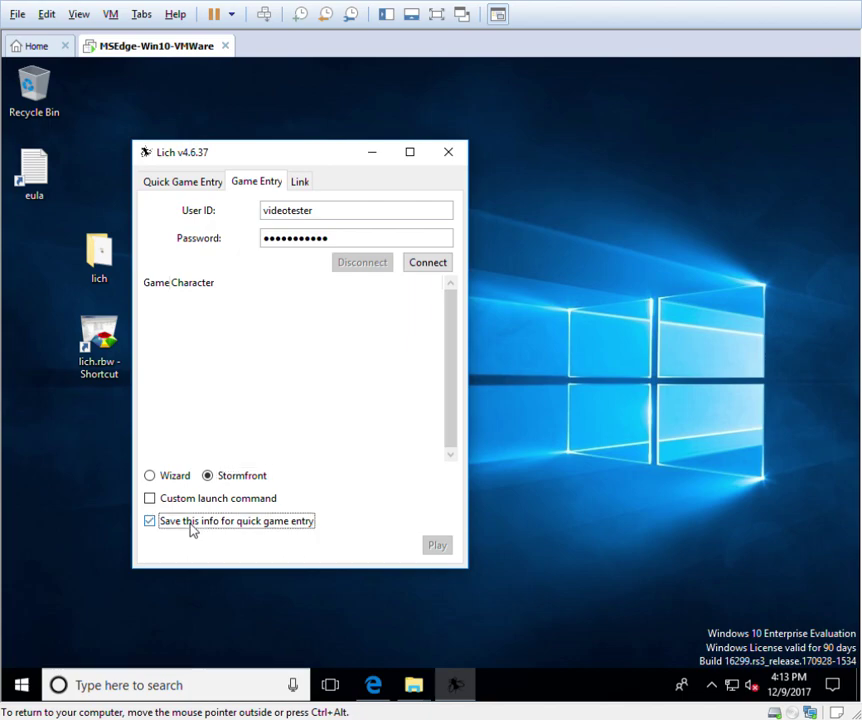
{"action": "left_click", "coordinate": [427, 262]}
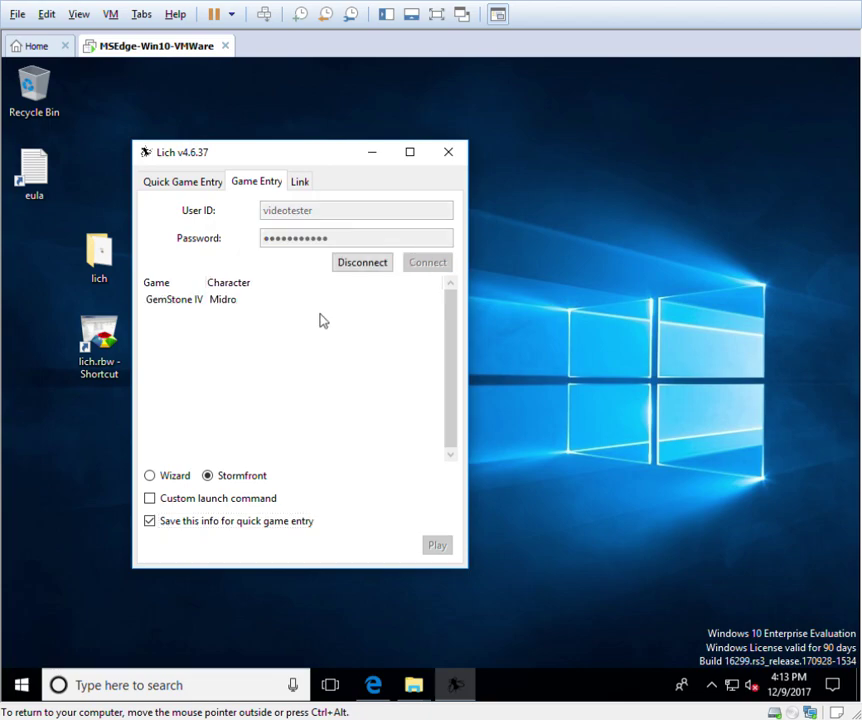
Play the listed GemStone IV character and allow the play.net games launcher to make changes to the device.
{"action": "left_click", "coordinate": [212, 307]}
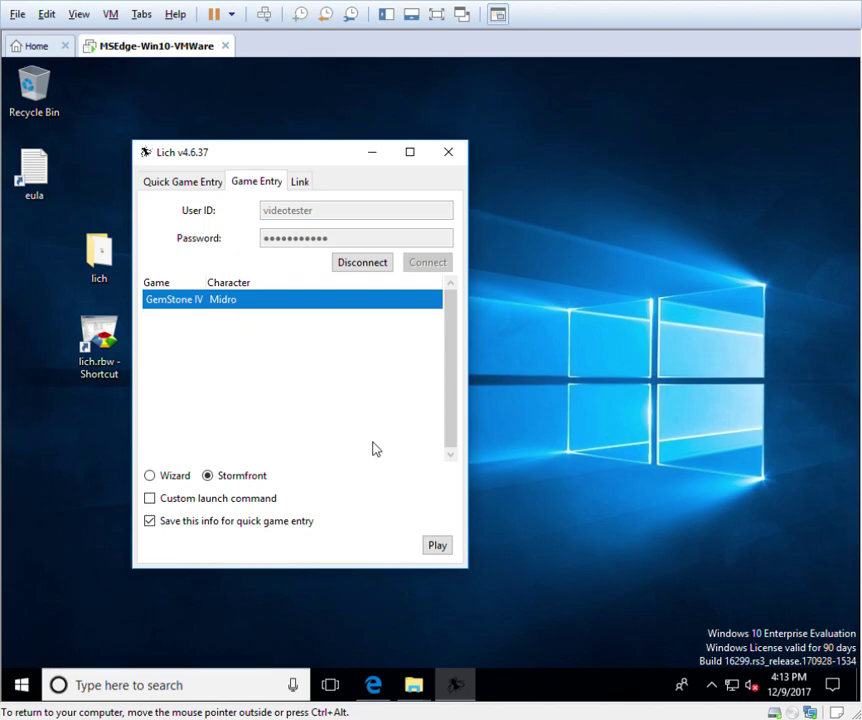
{"action": "left_click", "coordinate": [436, 547]}
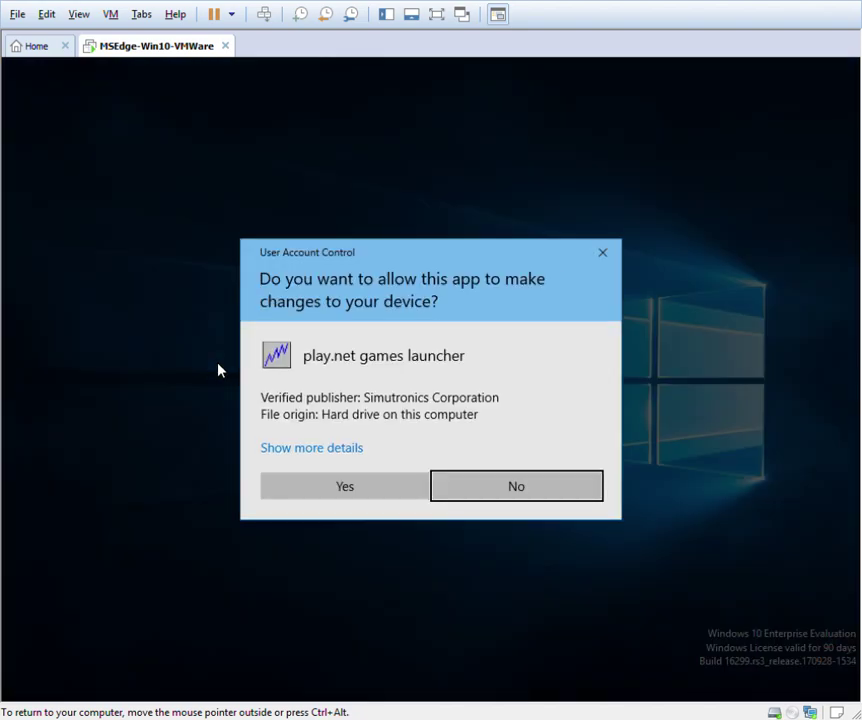
{"action": "left_click", "coordinate": [282, 487]}
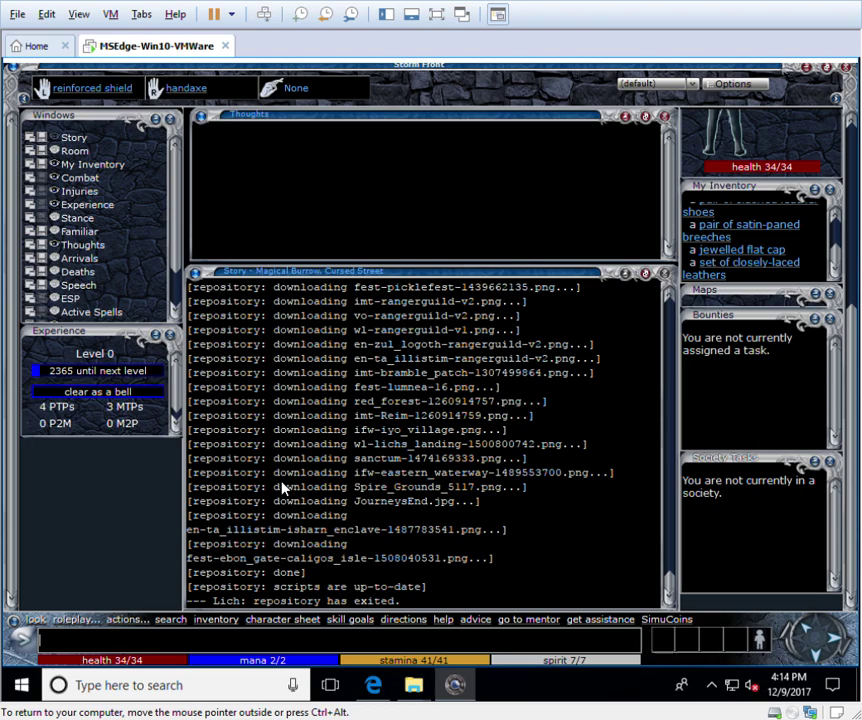
List the scripts available in the Lich repository with the game command ;repo list.
{"action": "type", "text": ";repo list"}
{"action": "key", "text": "Return"}
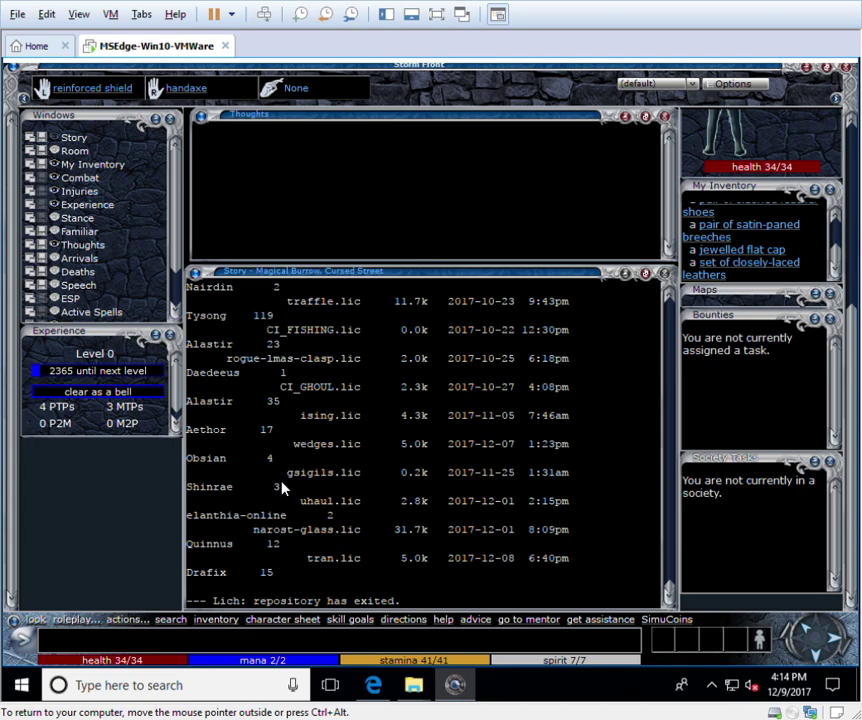
Begin another Lich command with a semicolon in the game's command line.
{"action": "type", "text": ";"}
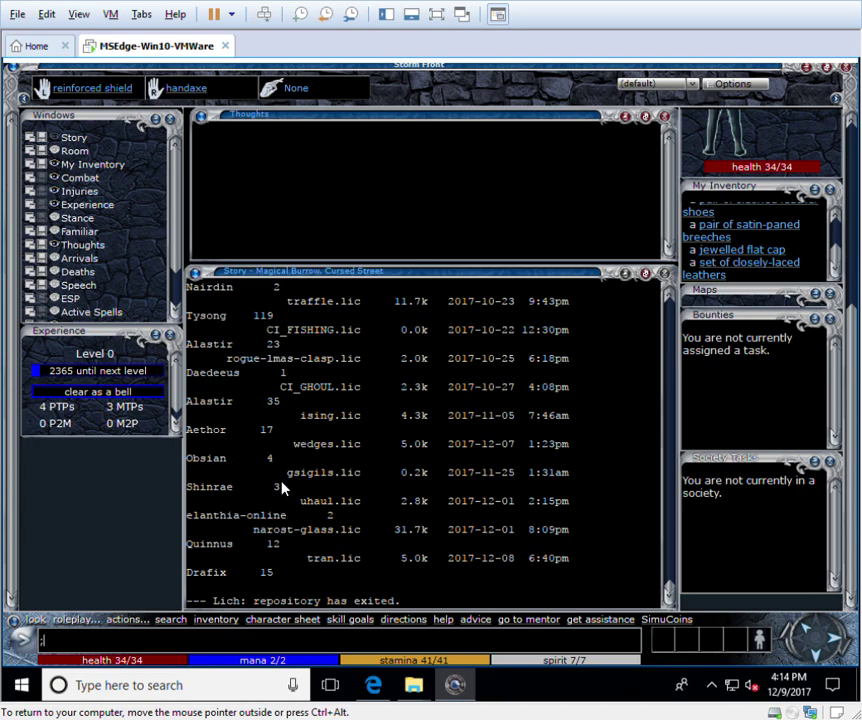